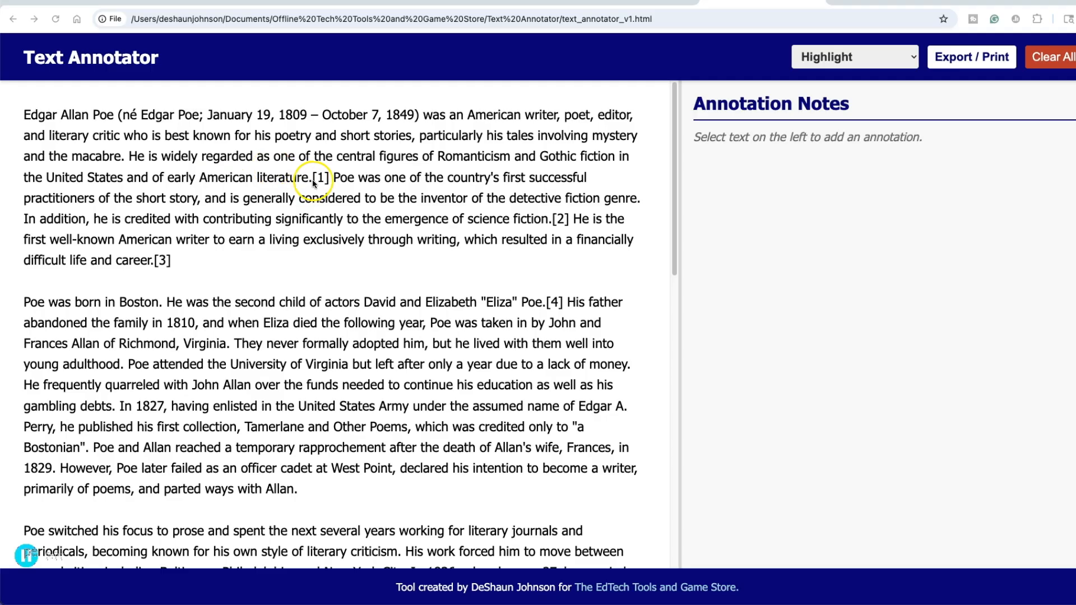
- Highlight the Poe sentences from [1] to 'science fiction.' with the note 'I want to learn more about this'
{"action": "mouse_move", "coordinate": [315, 178]}
{"action": "left_mouse_down"}
{"action": "mouse_move", "coordinate": [413, 206]}
{"action": "mouse_move", "coordinate": [552, 218]}
{"action": "left_mouse_up"}
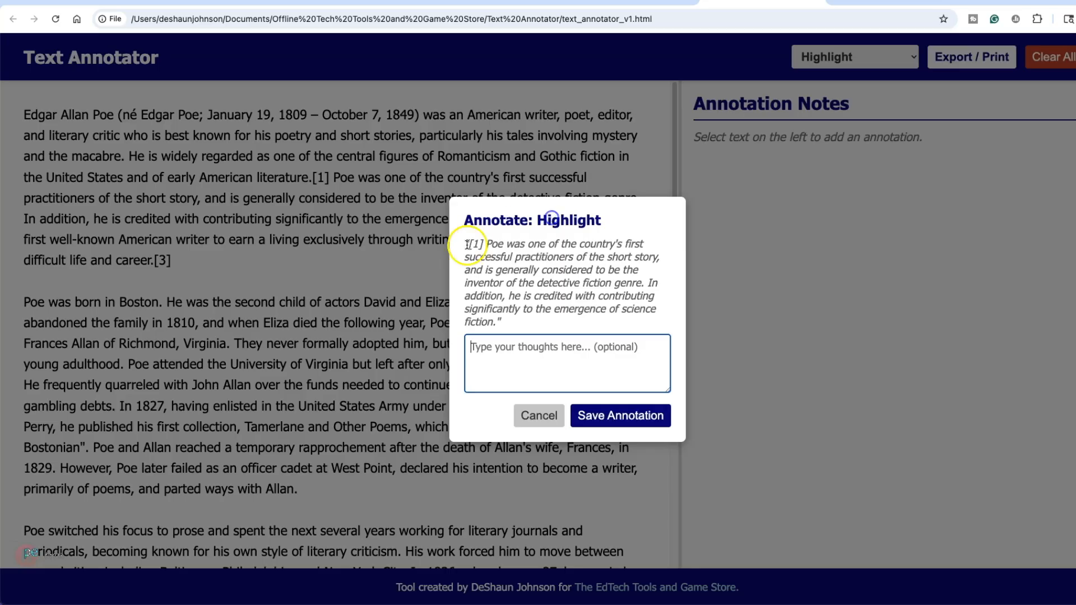
{"action": "left_click", "coordinate": [519, 366]}
{"action": "type", "text": "I want to learn more about this"}
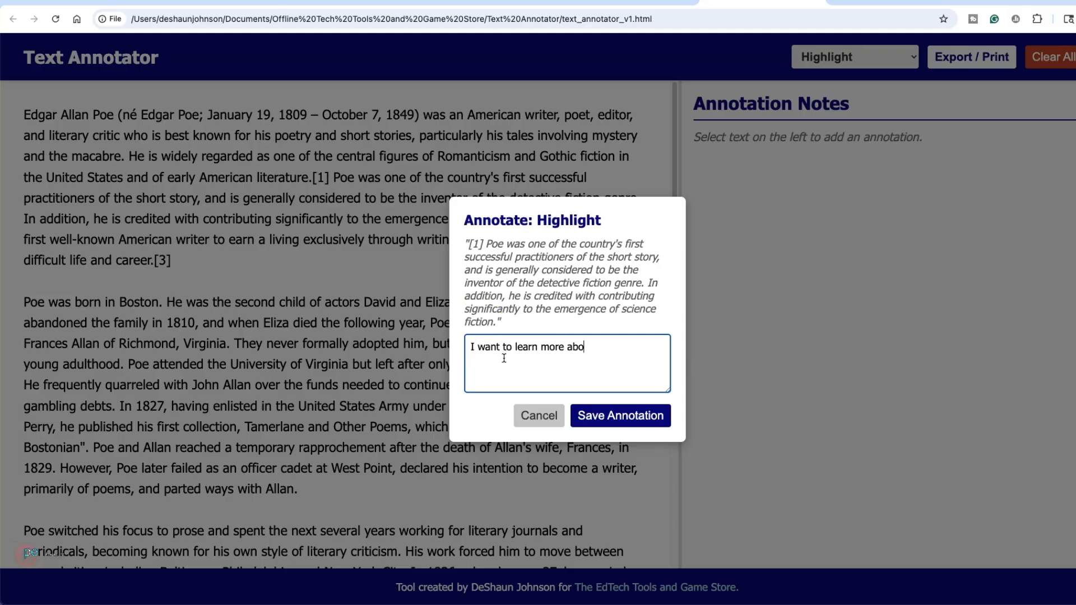
{"action": "left_click", "coordinate": [603, 418]}
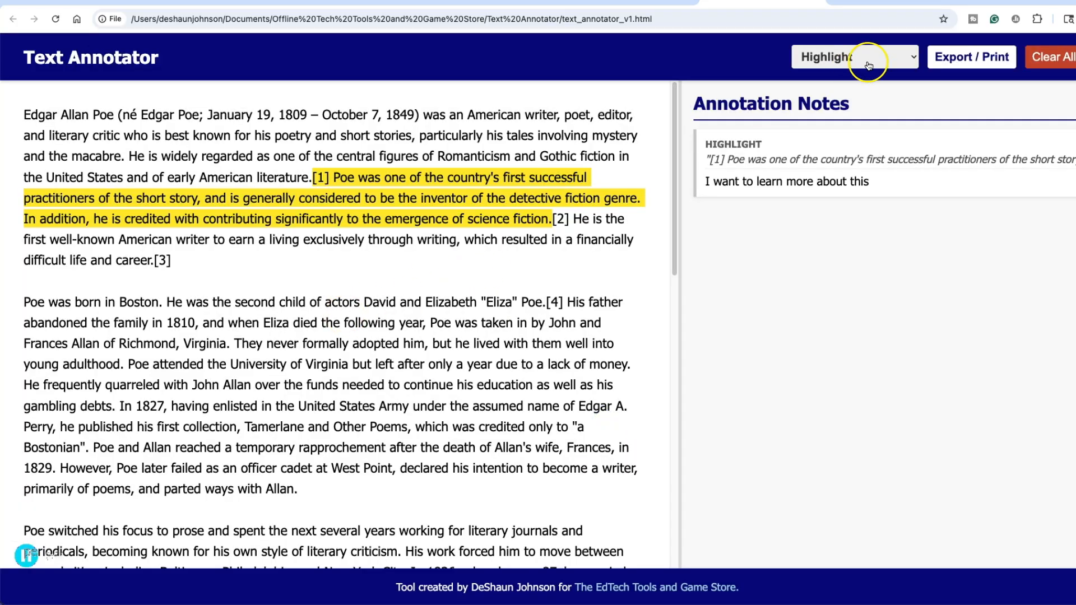
{"action": "left_click", "coordinate": [895, 57]}
- Switch the annotation type to Superscript and save footnote [4] after Poe as superscript
{"action": "left_click", "coordinate": [827, 133]}
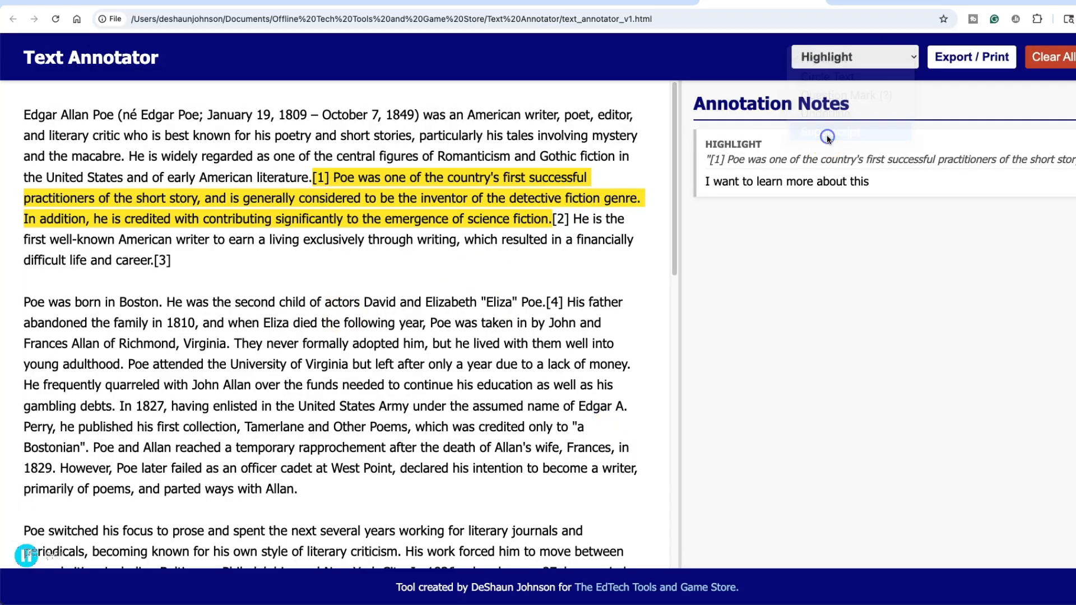
{"action": "left_click_drag", "start_coordinate": [548, 303], "coordinate": [564, 302]}
{"action": "left_click", "coordinate": [627, 377]}
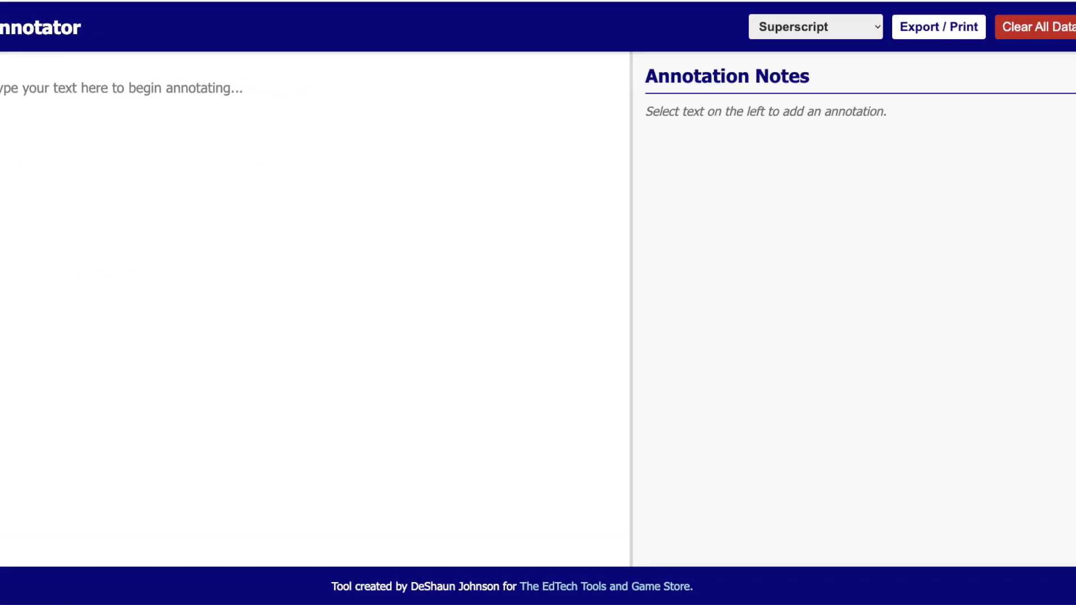
- Paste the Edgar Allan Poe passage into the empty text area and scroll through it
{"action": "left_click", "coordinate": [19, 110]}
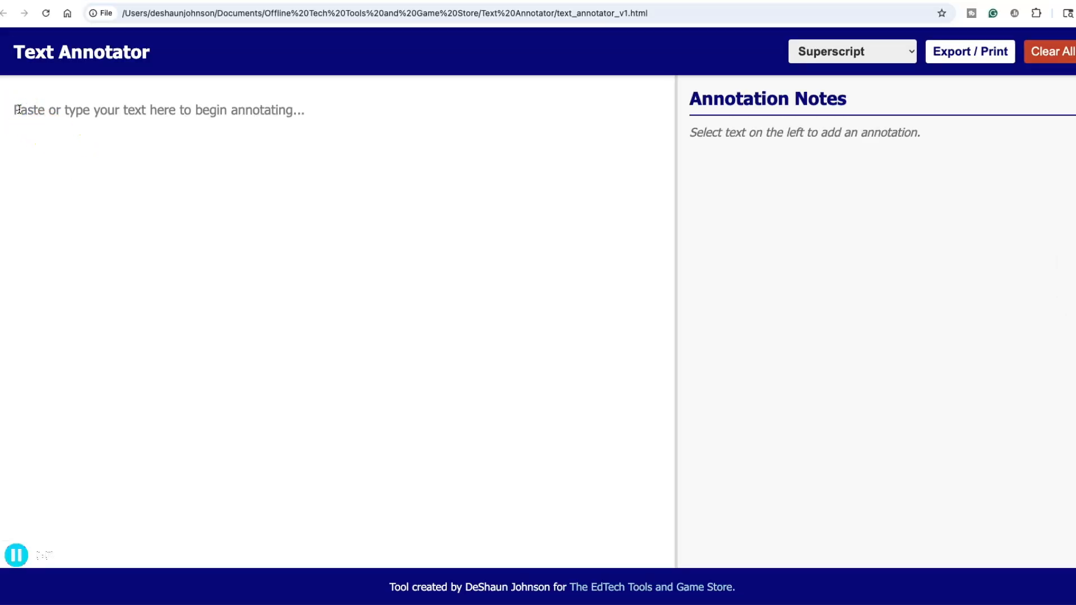
{"action": "key", "text": "super+v"}
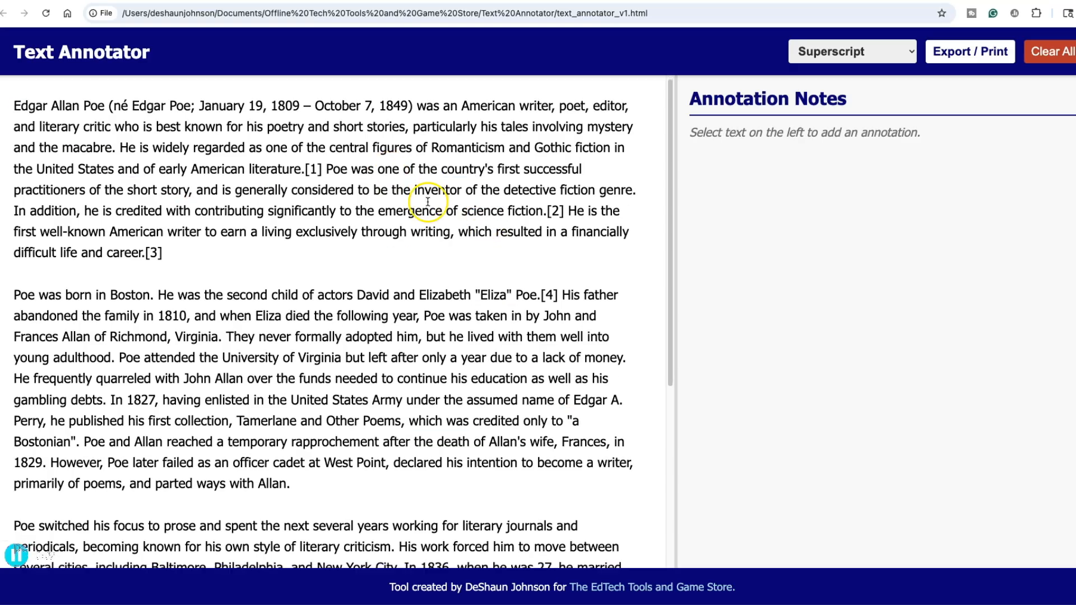
{"action": "scroll", "coordinate": [427, 200], "scroll_direction": "down", "scroll_amount": 5}
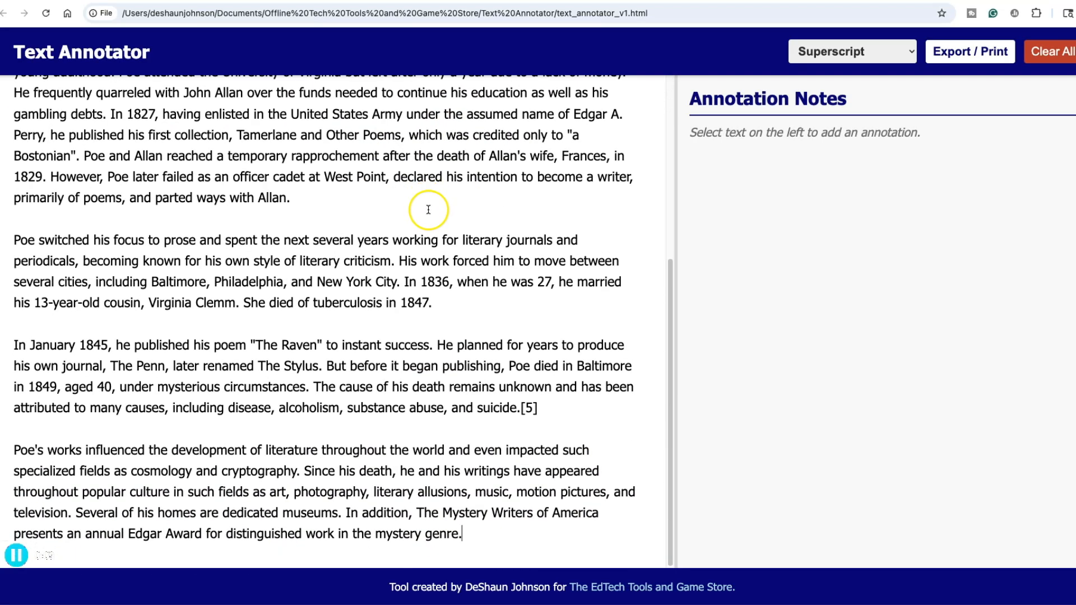
{"action": "scroll", "coordinate": [427, 204], "scroll_direction": "up", "scroll_amount": 5}
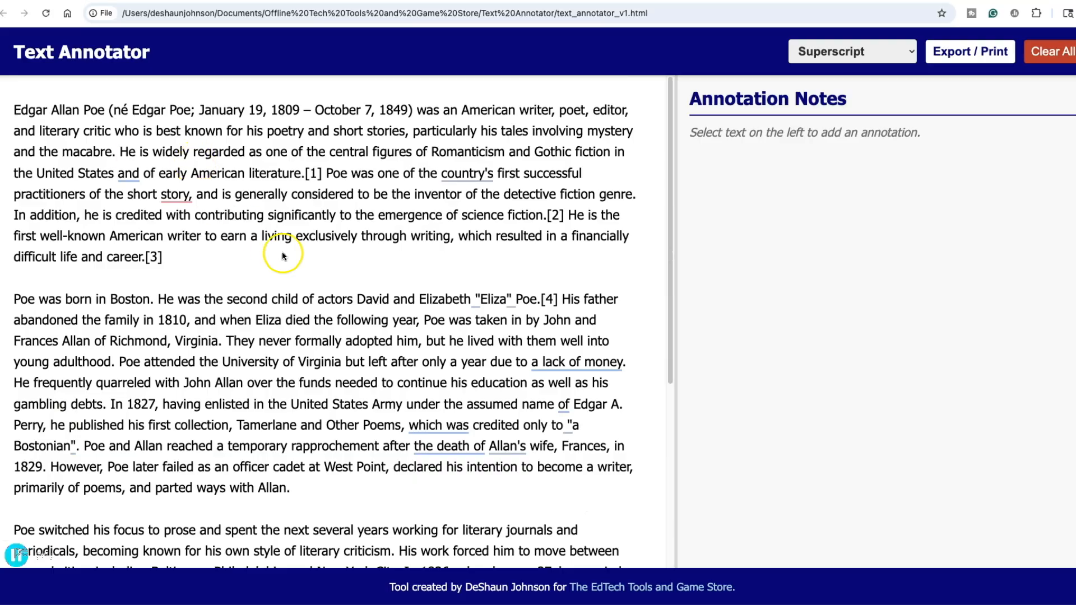
{"action": "scroll", "coordinate": [269, 247], "scroll_direction": "down", "scroll_amount": 5}
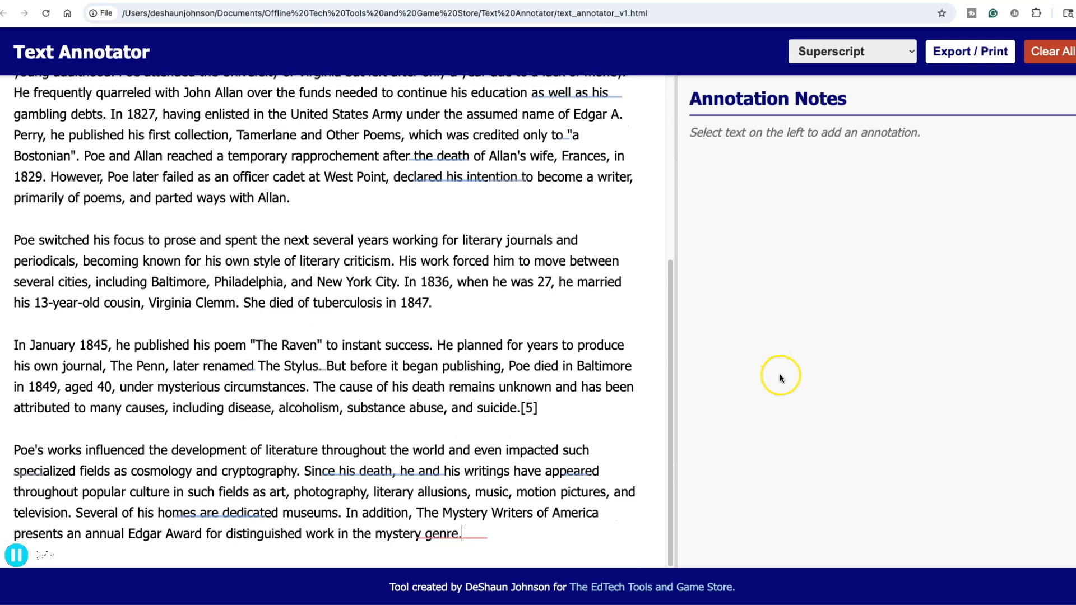
{"action": "left_click_drag", "start_coordinate": [671, 371], "coordinate": [654, 179]}
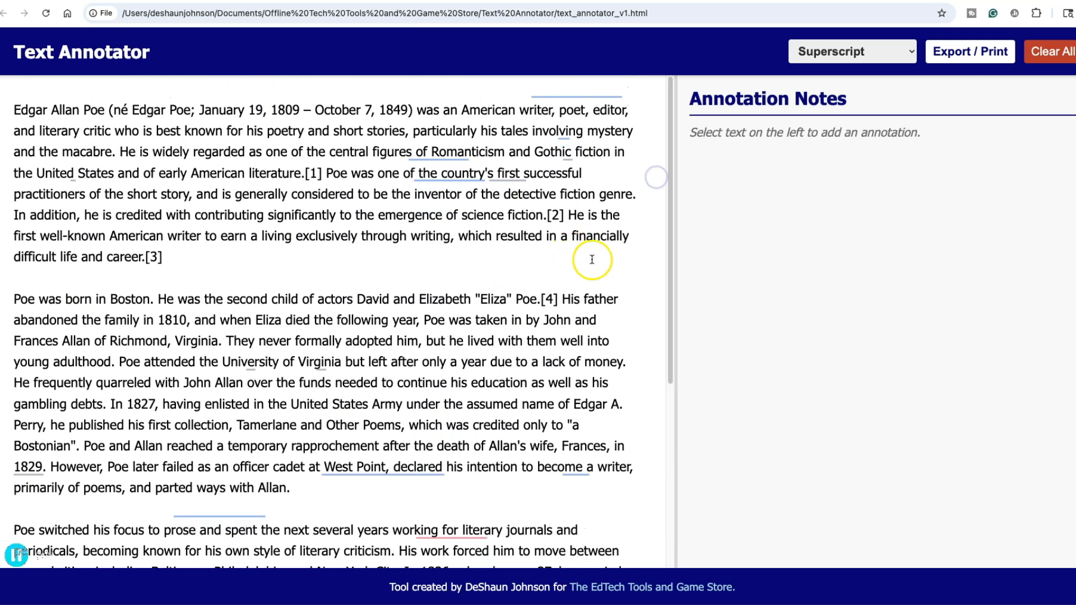
- Place the caret at a few spots in the passage, then request clearing all text and annotations
{"action": "left_click", "coordinate": [493, 268]}
{"action": "left_click", "coordinate": [617, 289]}
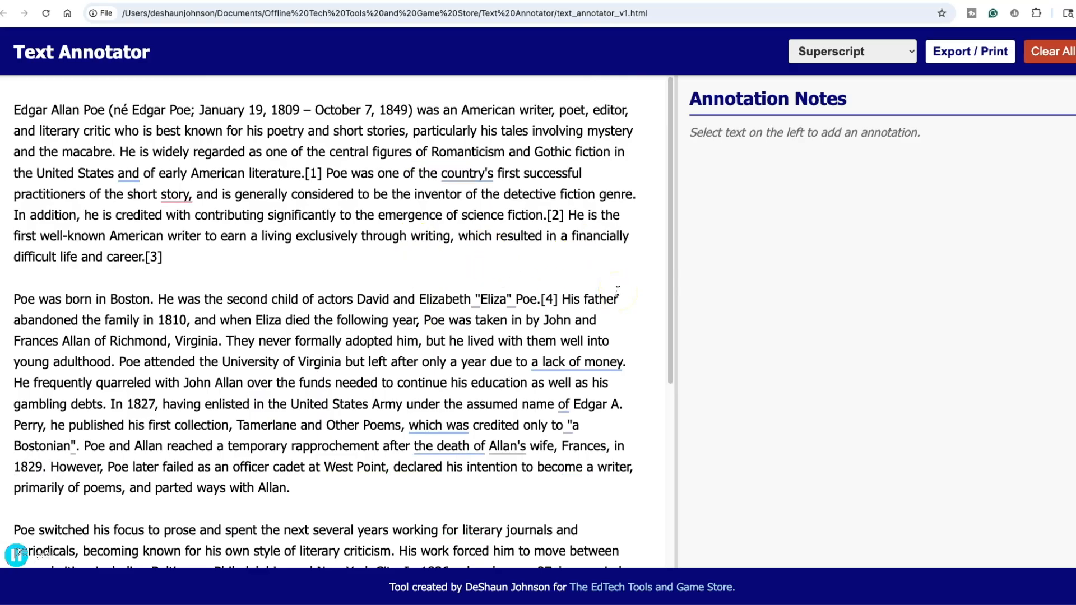
{"action": "left_click", "coordinate": [637, 288]}
{"action": "left_click", "coordinate": [302, 339]}
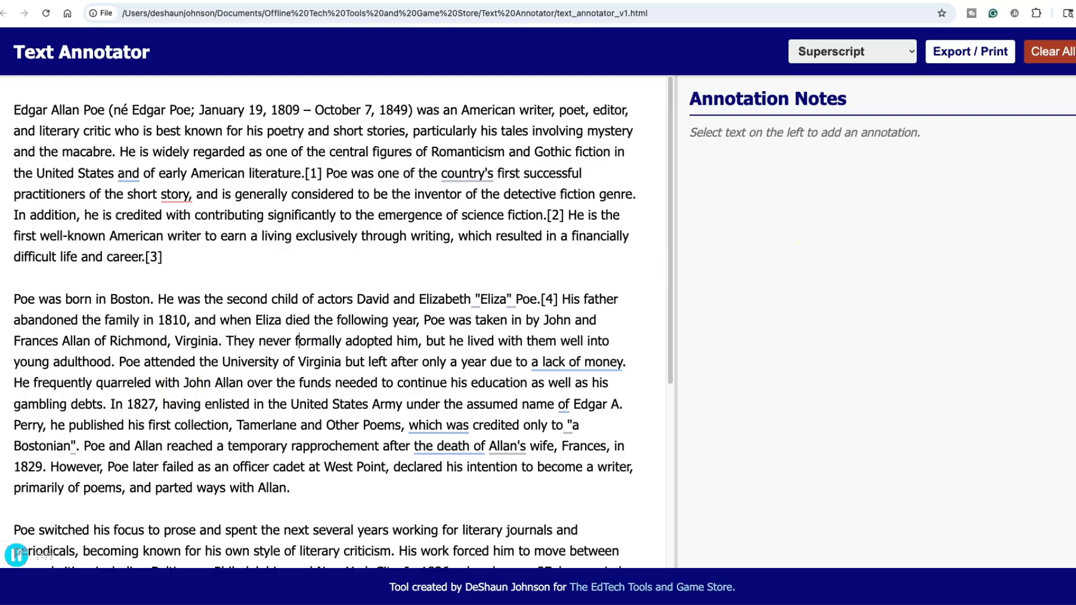
{"action": "left_click", "coordinate": [1071, 58]}
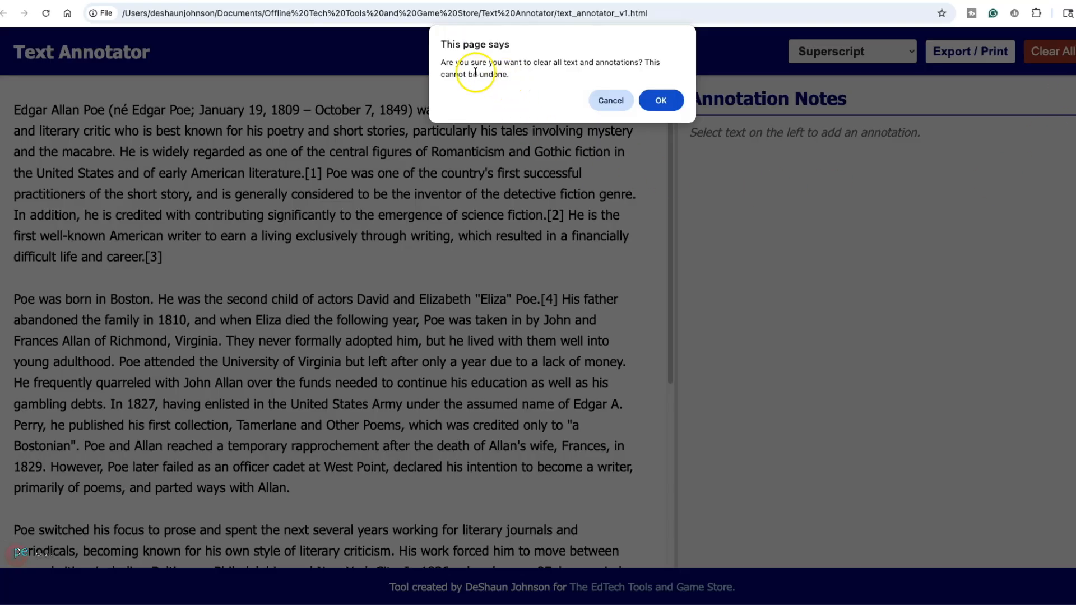
- Confirm the Clear All Data prompt so the text area and notes are empty
{"action": "left_click", "coordinate": [662, 101]}
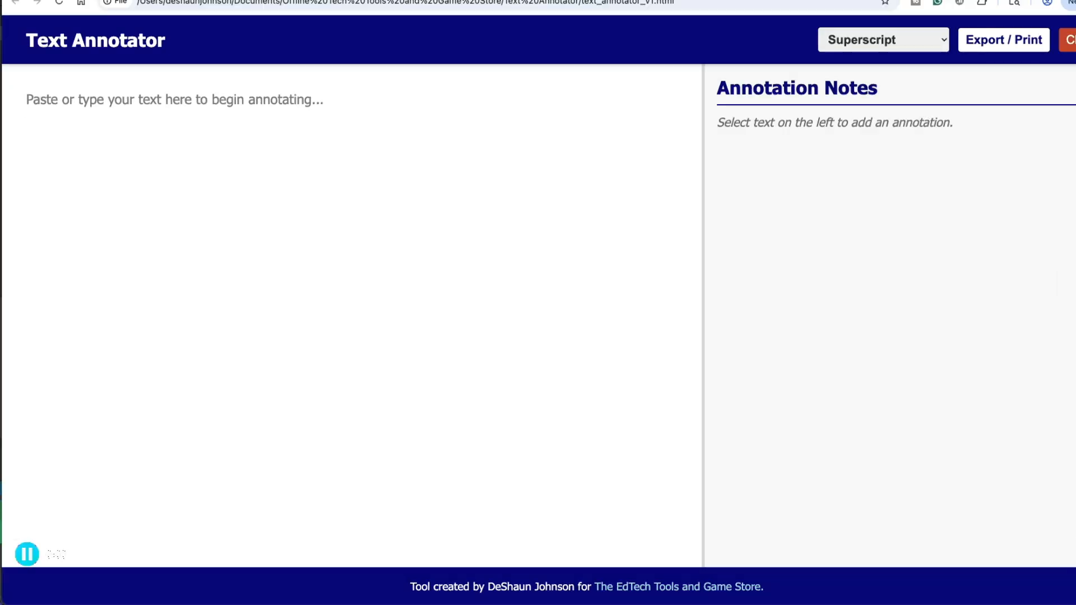
{"action": "left_click", "coordinate": [883, 40]}
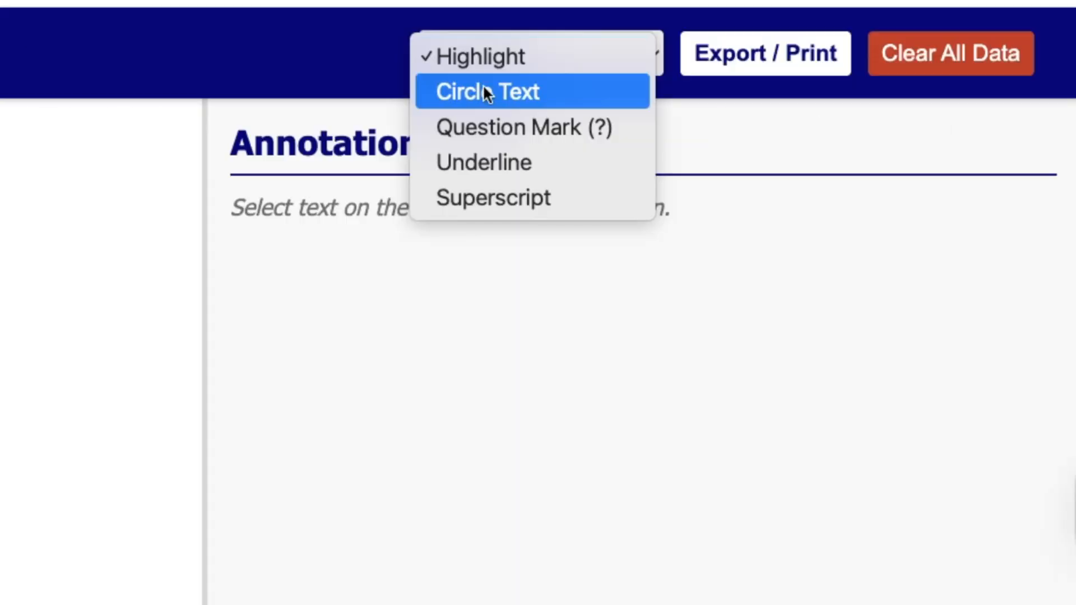
- Switch the annotation type to Circle Text, then to Question Mark (?)
{"action": "left_click", "coordinate": [484, 90]}
{"action": "left_click", "coordinate": [519, 54]}
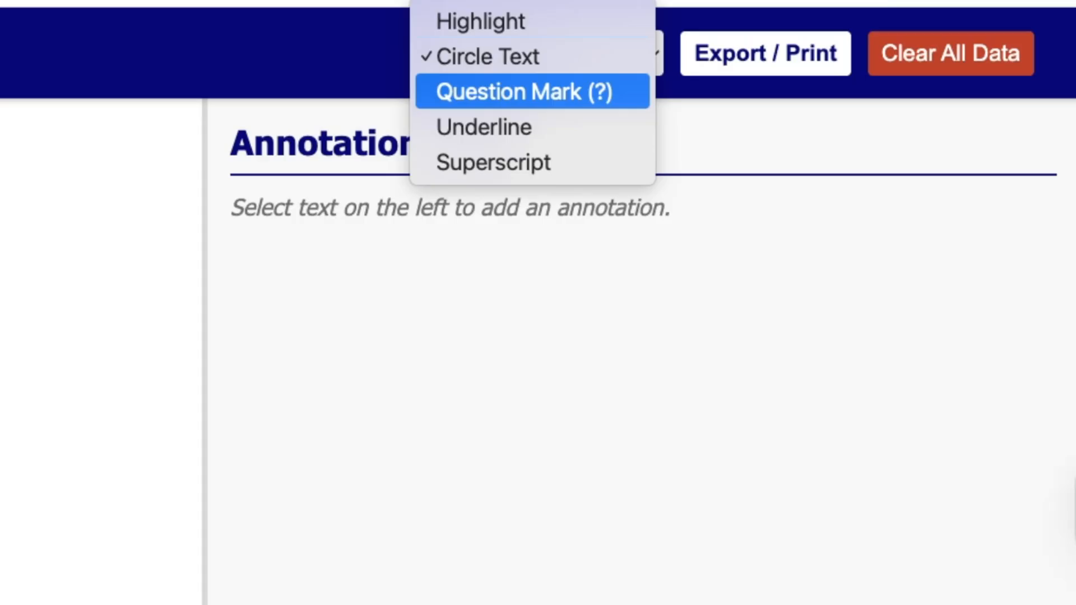
{"action": "left_click", "coordinate": [499, 98]}
{"action": "left_click", "coordinate": [518, 54]}
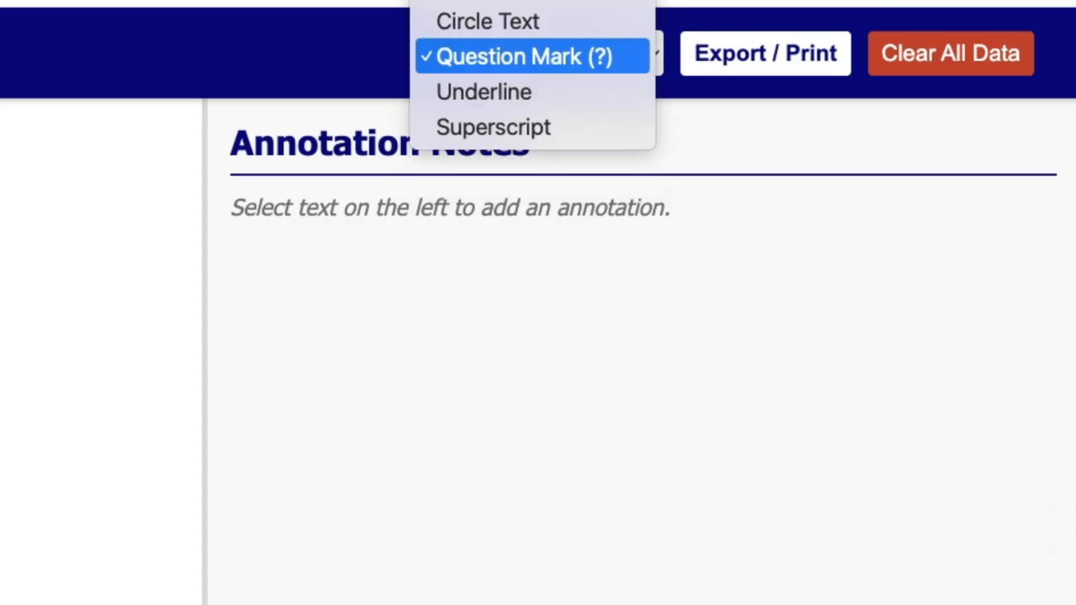
- Move the annotation type through Underline to Superscript and select the Bookmarksgrove sentence
{"action": "key", "text": "Down"}
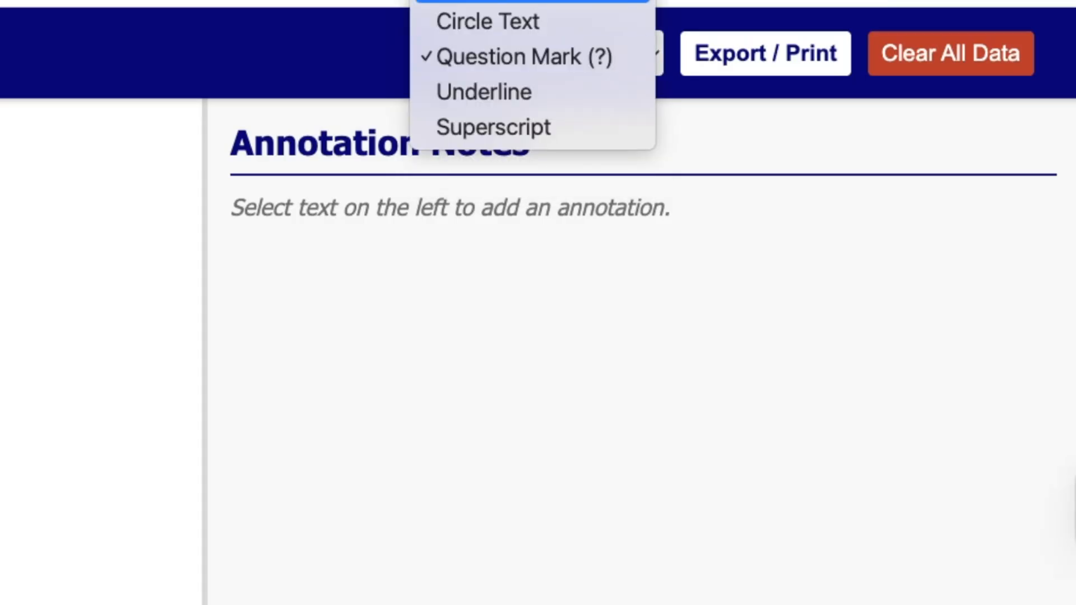
{"action": "left_click", "coordinate": [507, 92]}
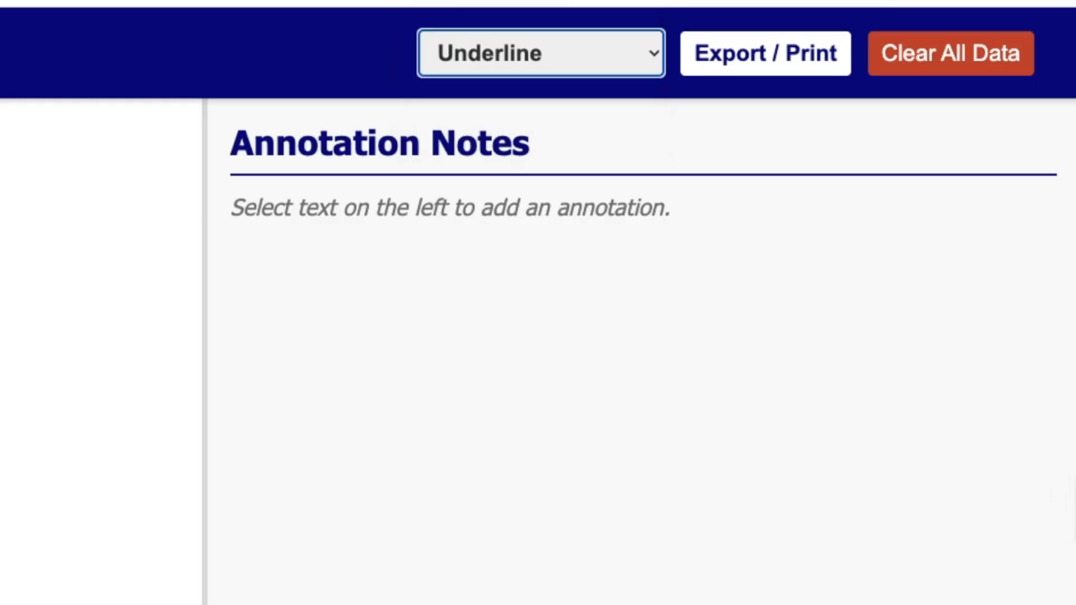
{"action": "left_click", "coordinate": [542, 58]}
{"action": "key", "text": "Down"}
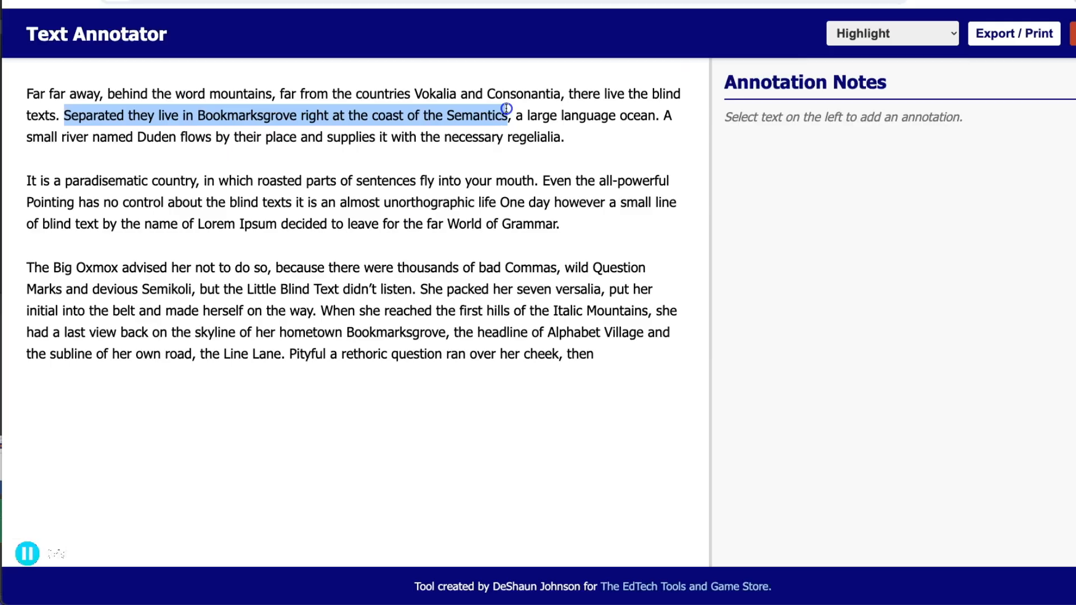
{"action": "left_click_drag", "start_coordinate": [509, 114], "coordinate": [508, 114]}
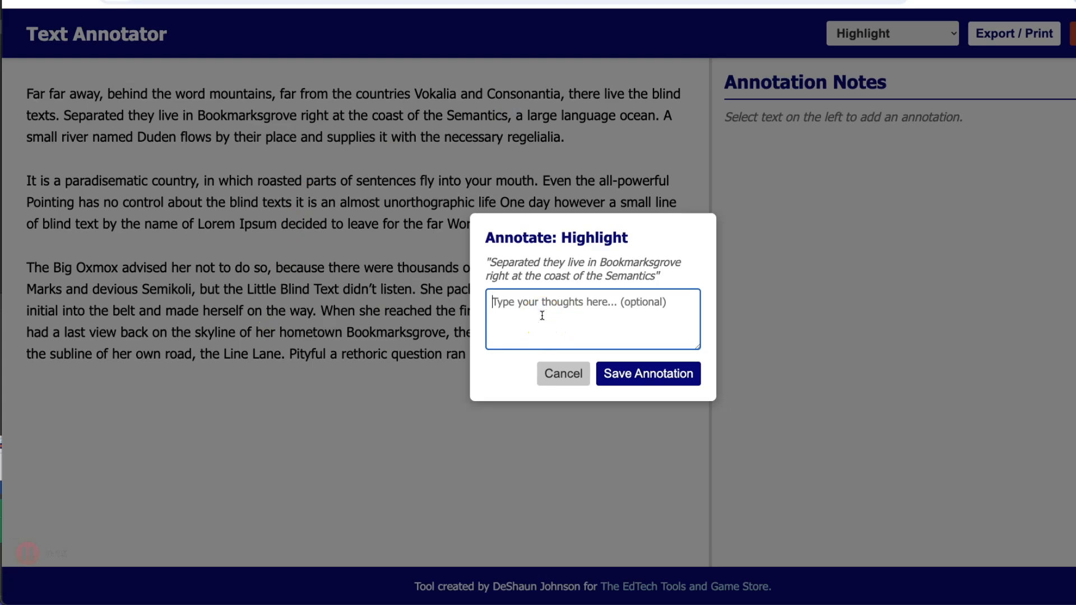
- Save a highlight noted 'Key item #1', highlight 'When she reached… Bookmarksgrove,' and select the paradisematic sentence
{"action": "type", "text": "Key item #1"}
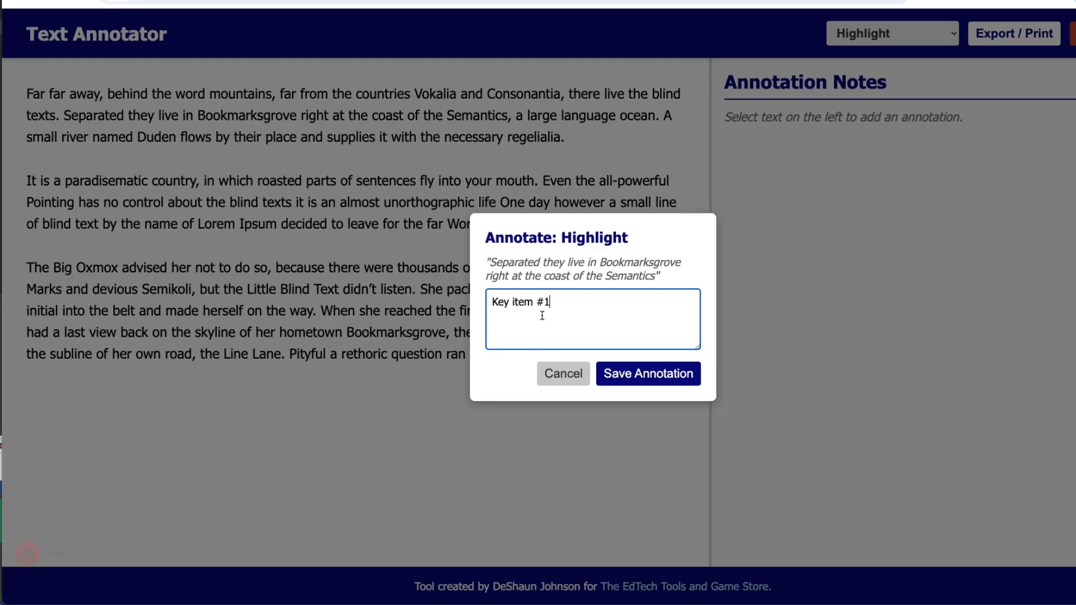
{"action": "left_click", "coordinate": [638, 373]}
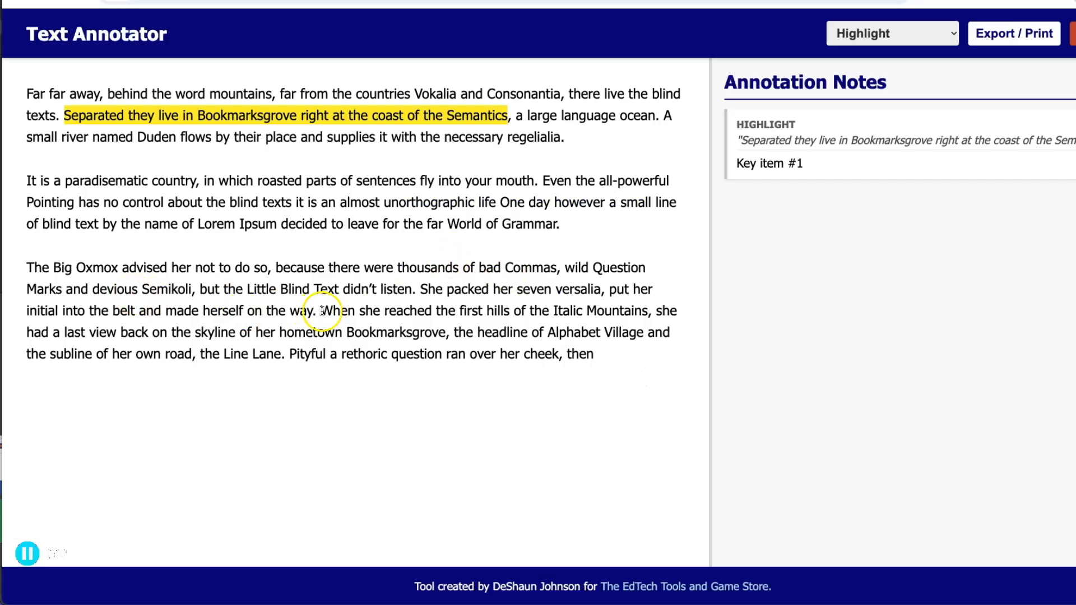
{"action": "left_click_drag", "start_coordinate": [322, 311], "coordinate": [453, 331]}
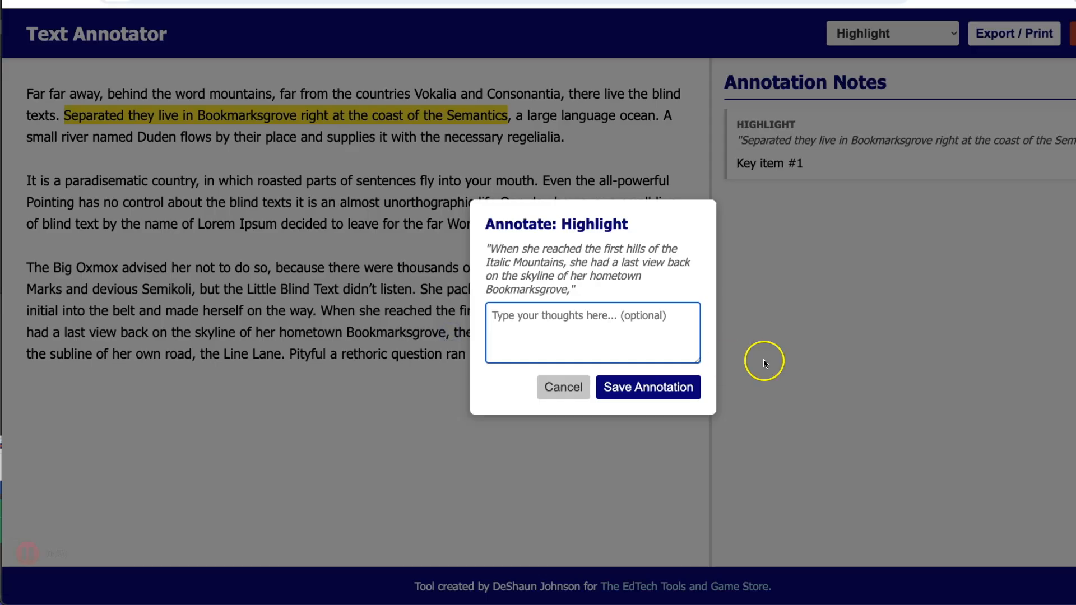
{"action": "left_click", "coordinate": [640, 381]}
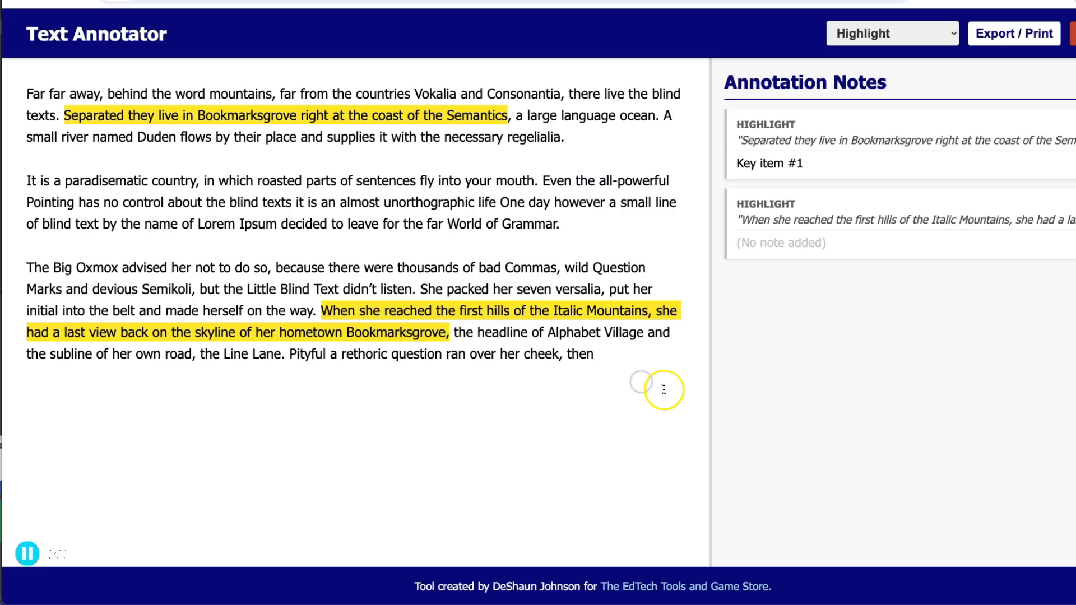
{"action": "left_click_drag", "start_coordinate": [28, 181], "coordinate": [539, 180]}
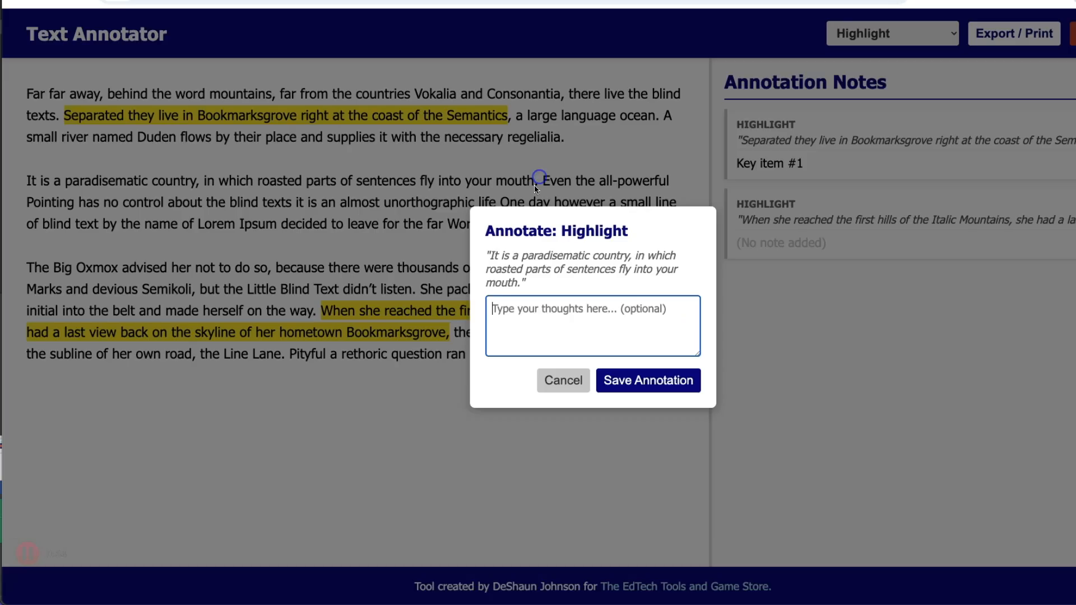
{"action": "left_click", "coordinate": [950, 33]}
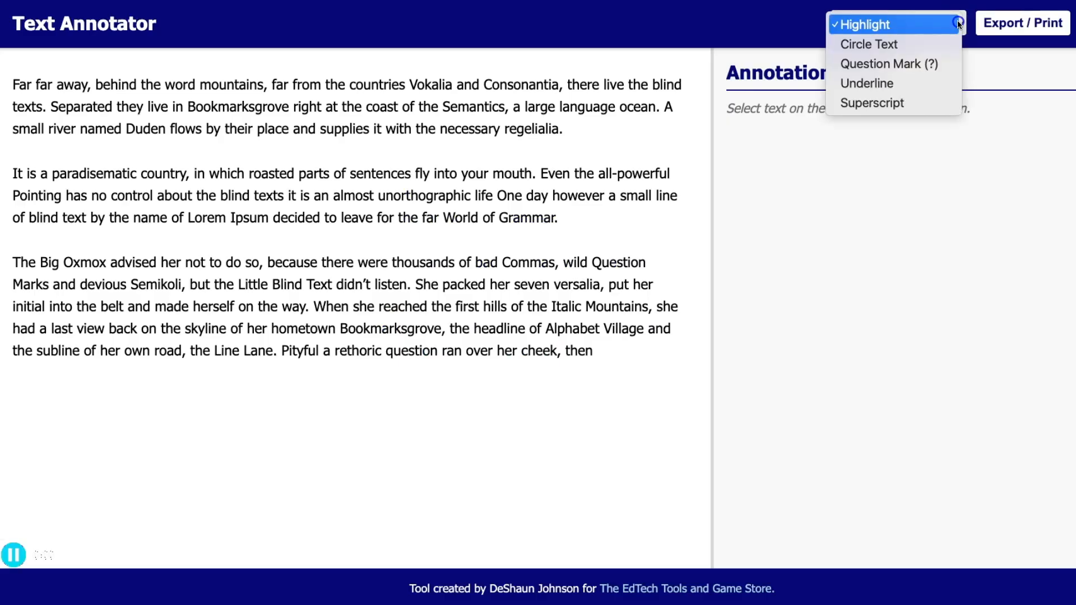
- Switch to Circle Text and circle the words Bookmarksgrove and Semikoli
{"action": "left_click", "coordinate": [886, 44]}
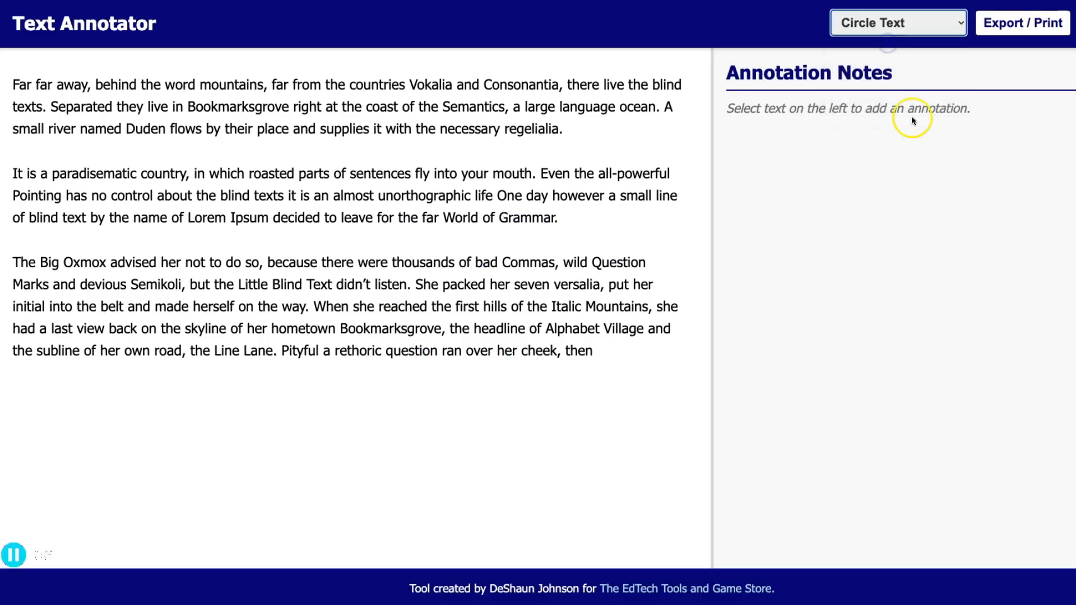
{"action": "left_click_drag", "start_coordinate": [187, 107], "coordinate": [284, 106]}
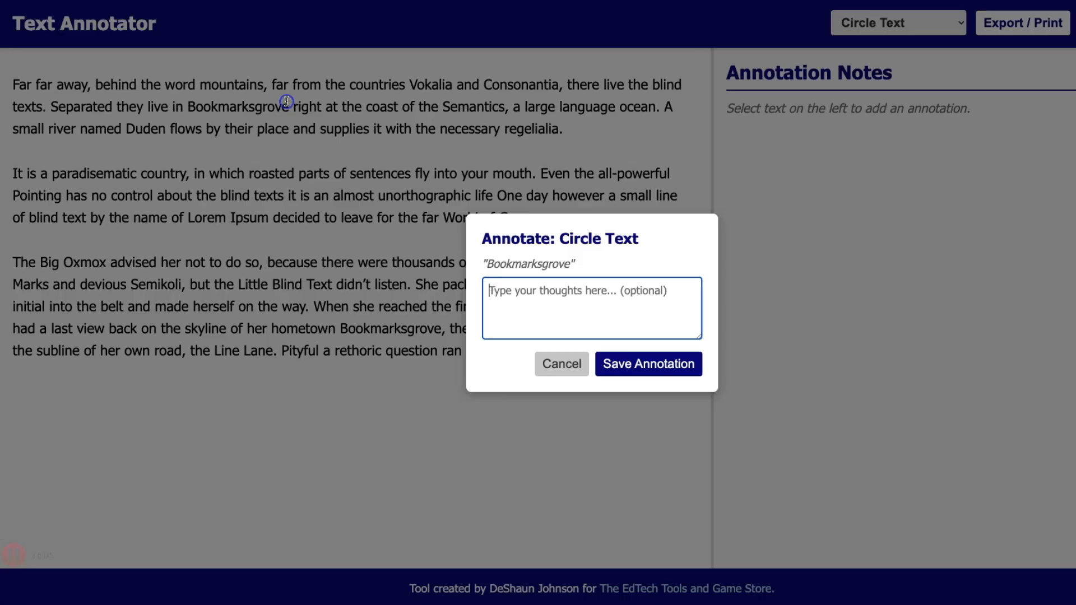
{"action": "left_click", "coordinate": [637, 363]}
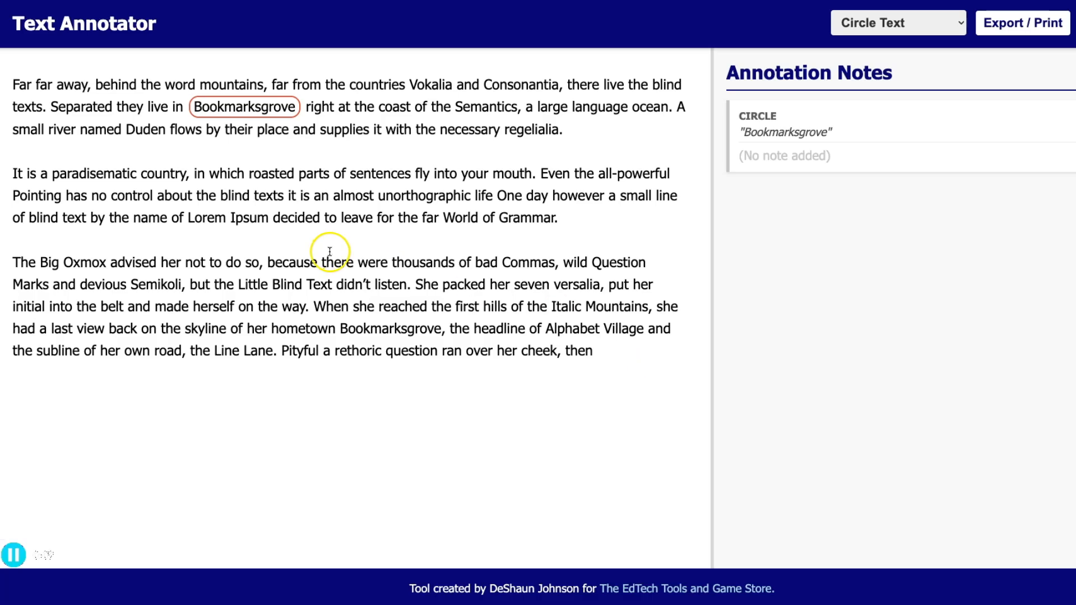
{"action": "double_click", "coordinate": [134, 285]}
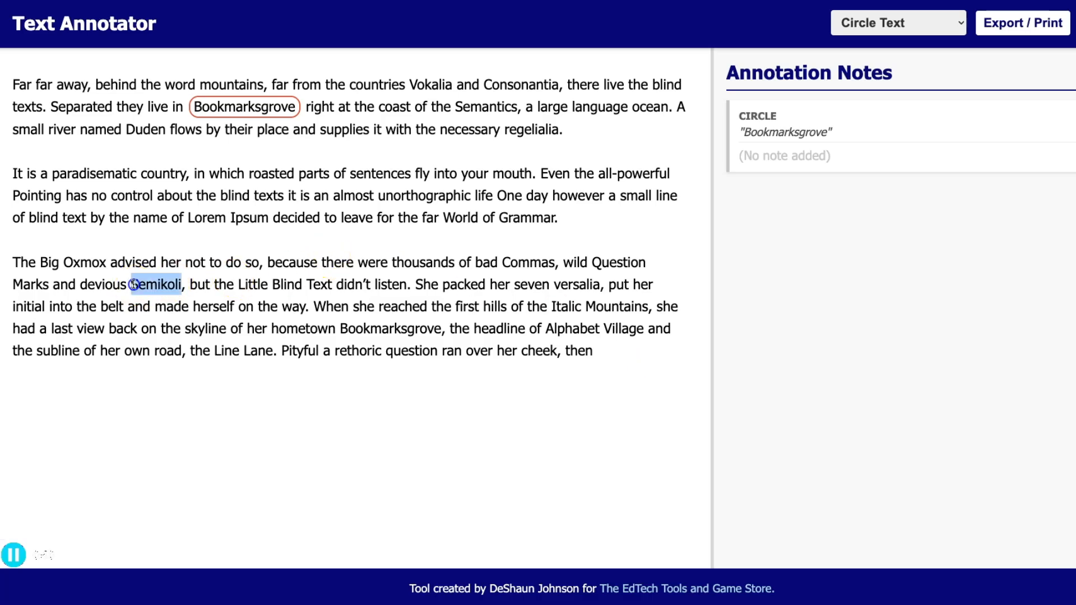
{"action": "left_click", "coordinate": [639, 367]}
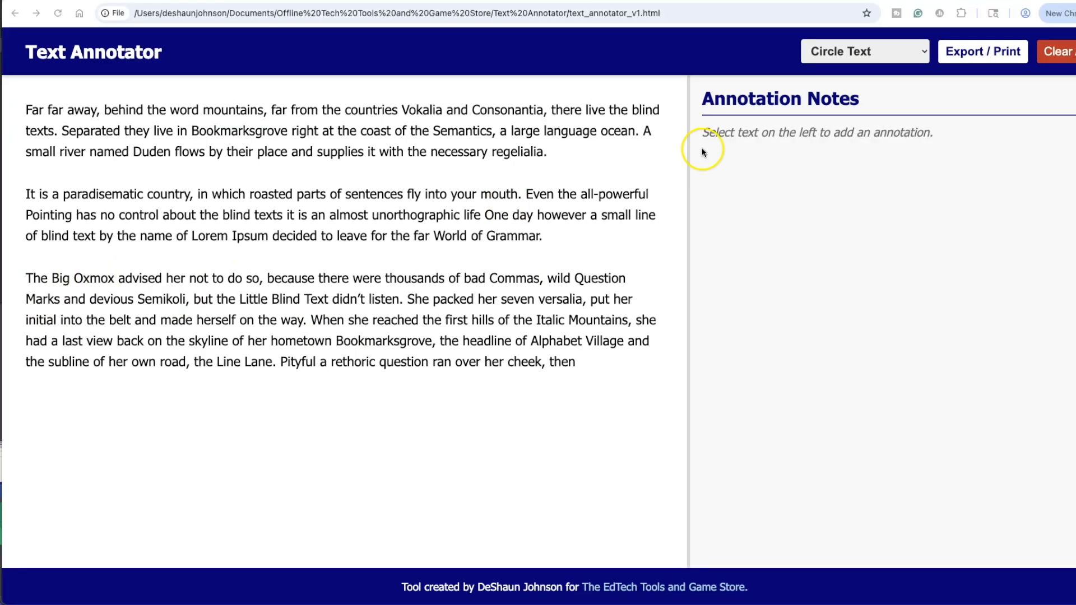
- Switch to Underline and underline 'Duden flows by their place', the Lorem Ipsum clause, the Big Oxmox sentence and the She packed passage
{"action": "left_click", "coordinate": [920, 52]}
{"action": "left_click", "coordinate": [829, 89]}
{"action": "left_click_drag", "start_coordinate": [133, 152], "coordinate": [287, 152]}
{"action": "left_click_drag", "start_coordinate": [192, 236], "coordinate": [546, 242]}
{"action": "left_click", "coordinate": [615, 381]}
{"action": "mouse_move", "coordinate": [26, 278]}
{"action": "left_mouse_down"}
{"action": "mouse_move", "coordinate": [555, 279]}
{"action": "mouse_move", "coordinate": [542, 279]}
{"action": "left_mouse_up"}
{"action": "left_click", "coordinate": [611, 395]}
{"action": "left_click_drag", "start_coordinate": [409, 299], "coordinate": [577, 362]}
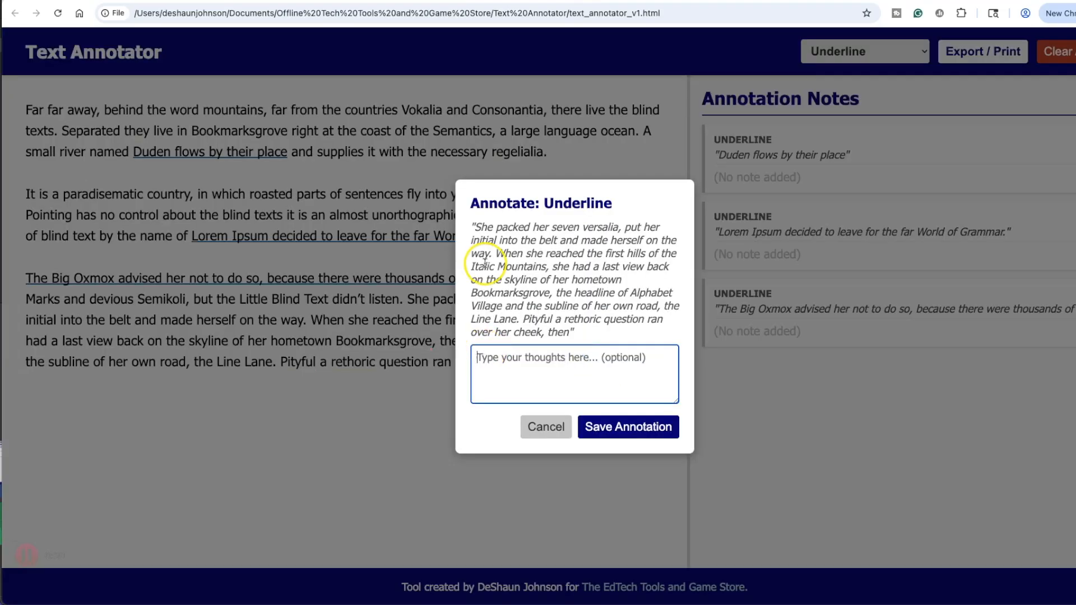
{"action": "left_click", "coordinate": [626, 442]}
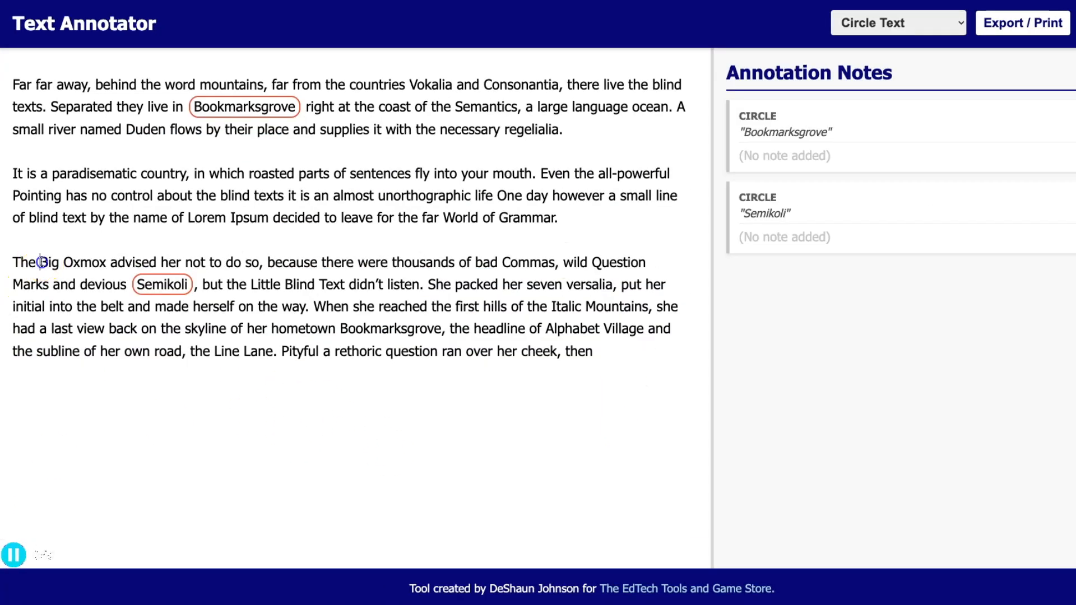
- Circle Big Oxmox with the note 'What is this?!', then select the word Pityful
{"action": "left_click_drag", "start_coordinate": [41, 263], "coordinate": [104, 261]}
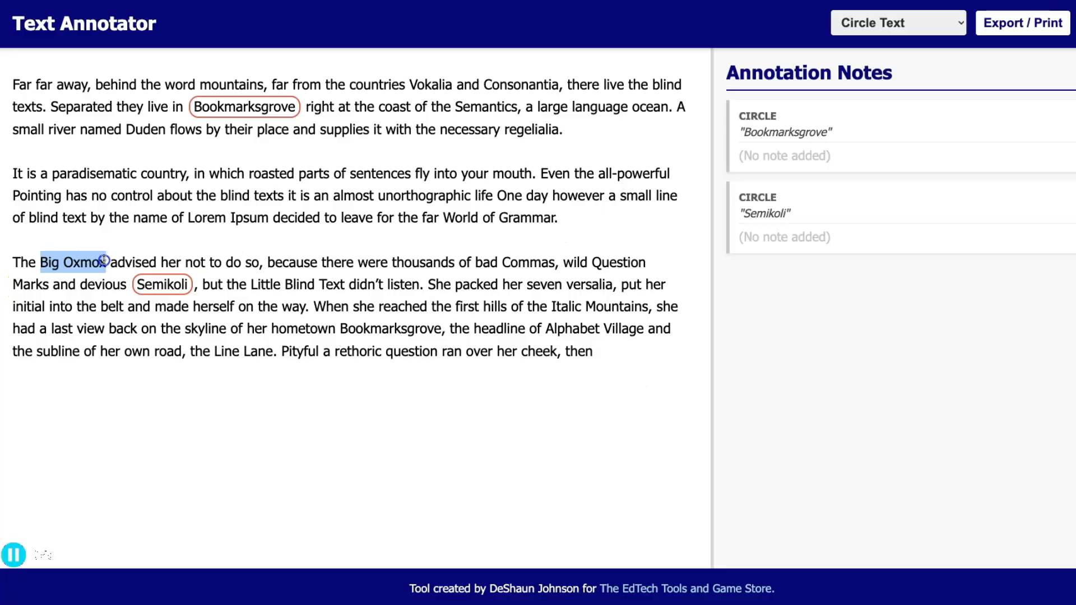
{"action": "left_click", "coordinate": [595, 304]}
{"action": "type", "text": "W"}
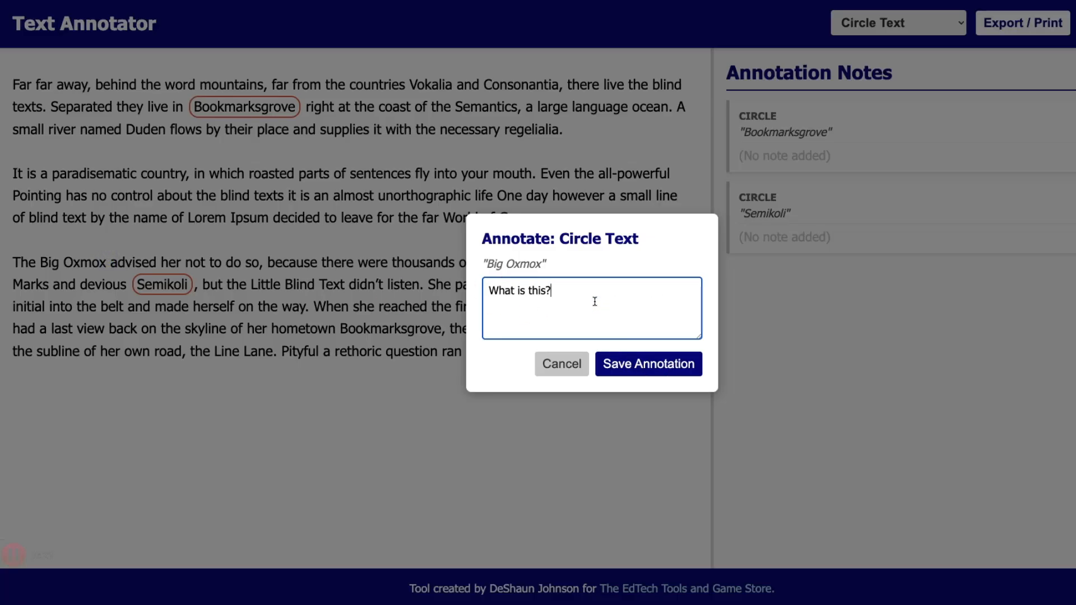
{"action": "left_click", "coordinate": [669, 365]}
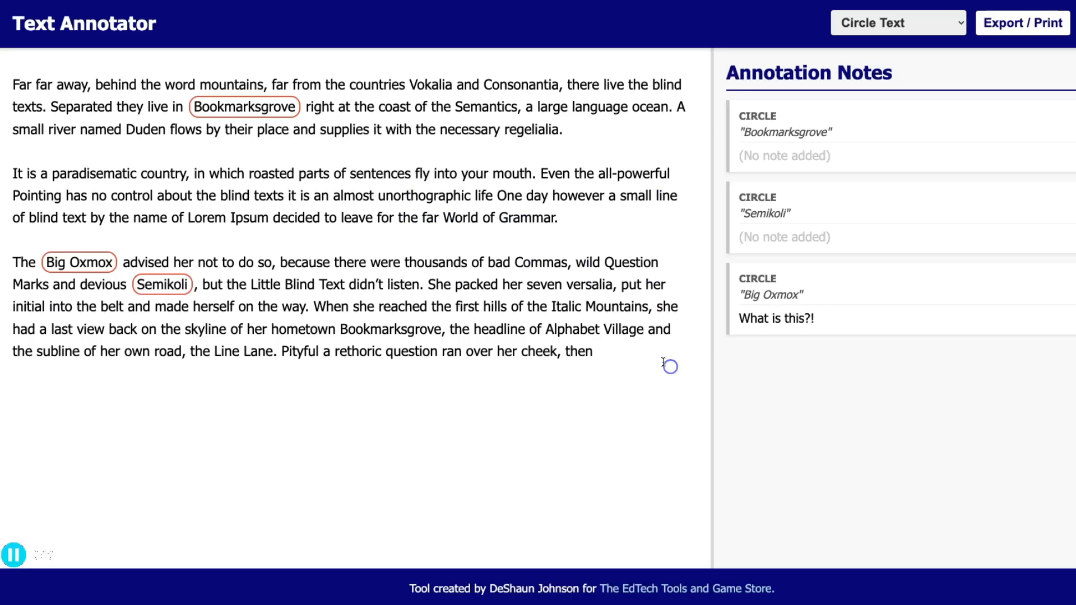
{"action": "left_click_drag", "start_coordinate": [280, 351], "coordinate": [319, 350]}
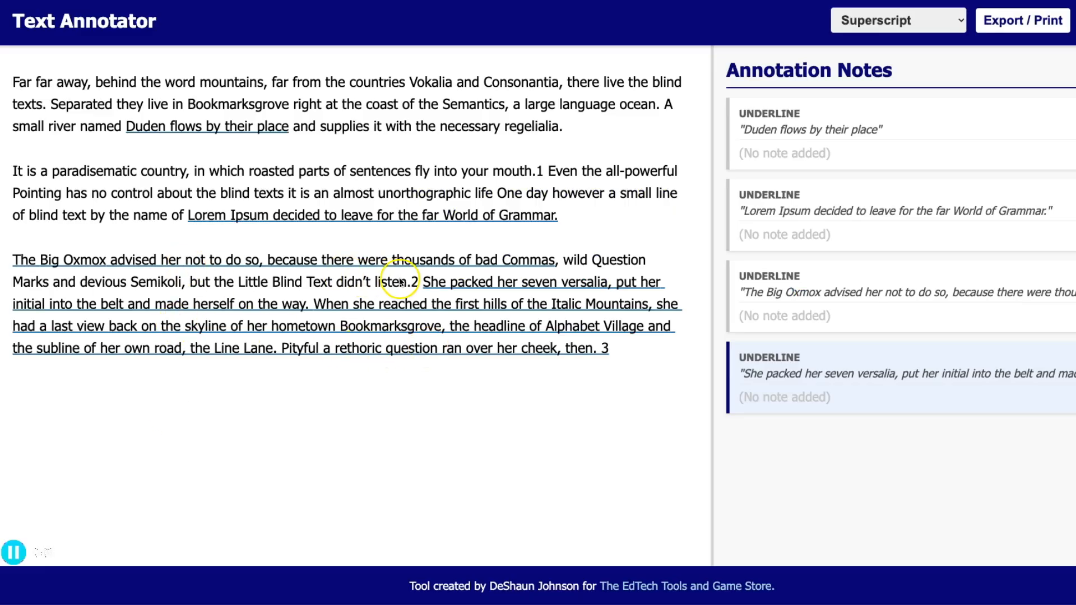
- Mark the numbers 1, 2 and 3 after 'mouth.', 'listen.' and 'then.' as superscript
{"action": "left_click", "coordinate": [537, 170]}
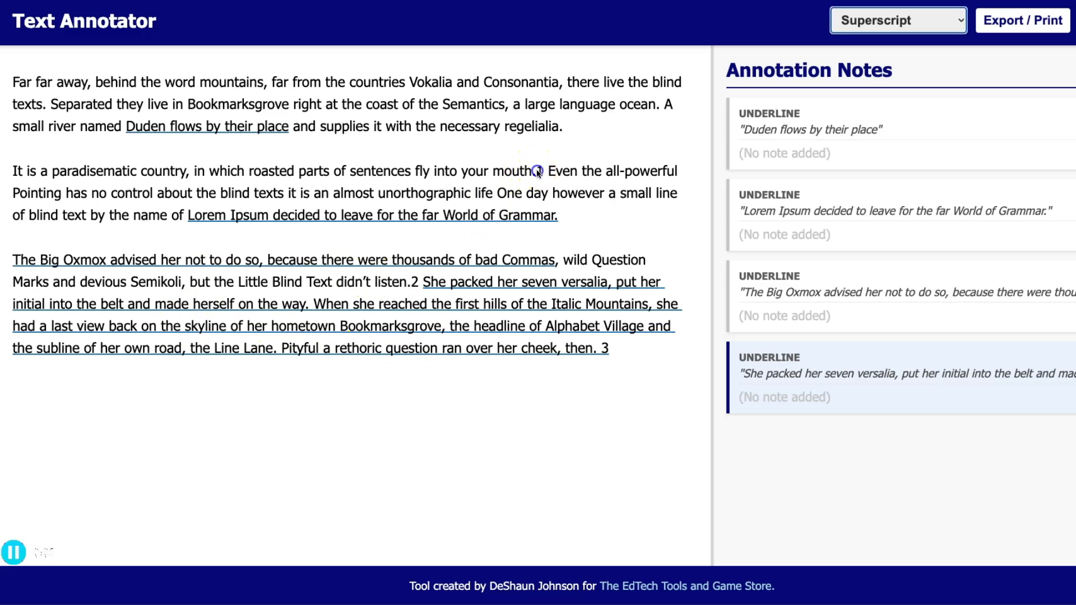
{"action": "double_click", "coordinate": [539, 171]}
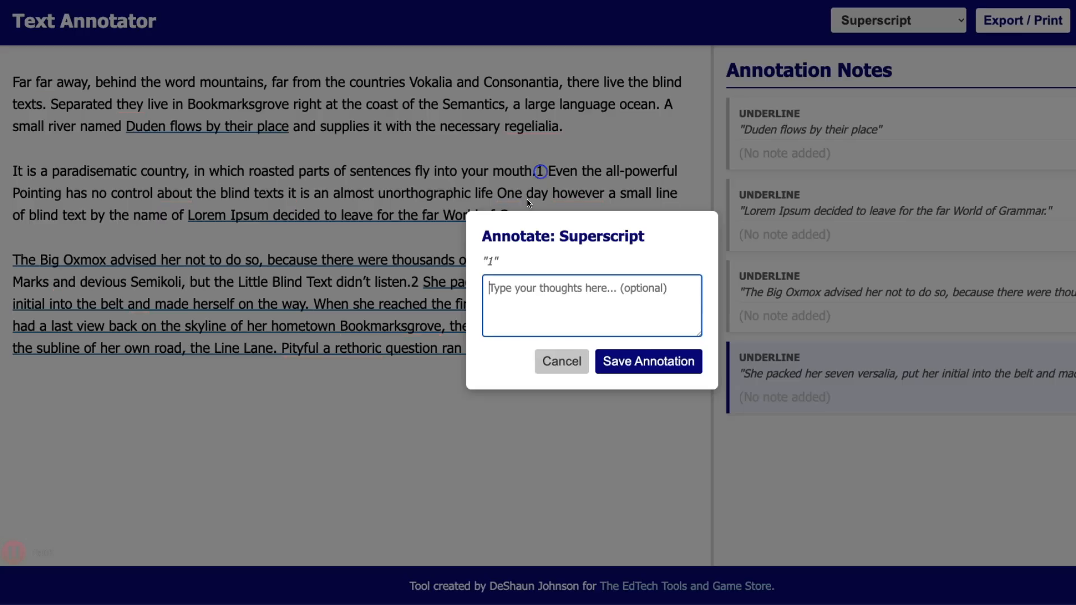
{"action": "left_click", "coordinate": [644, 361]}
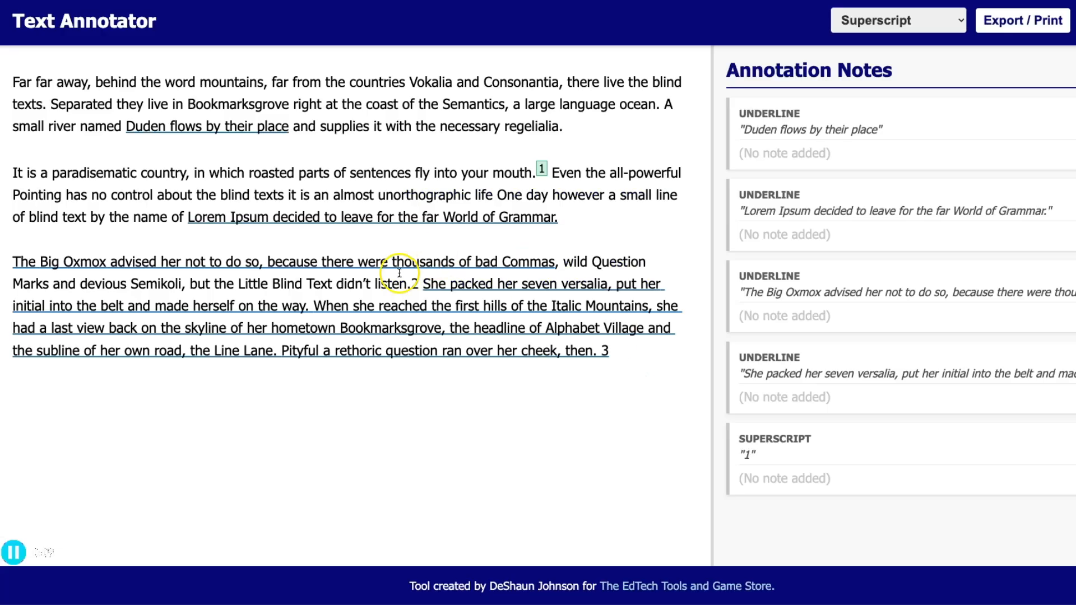
{"action": "left_click_drag", "start_coordinate": [410, 283], "coordinate": [424, 283]}
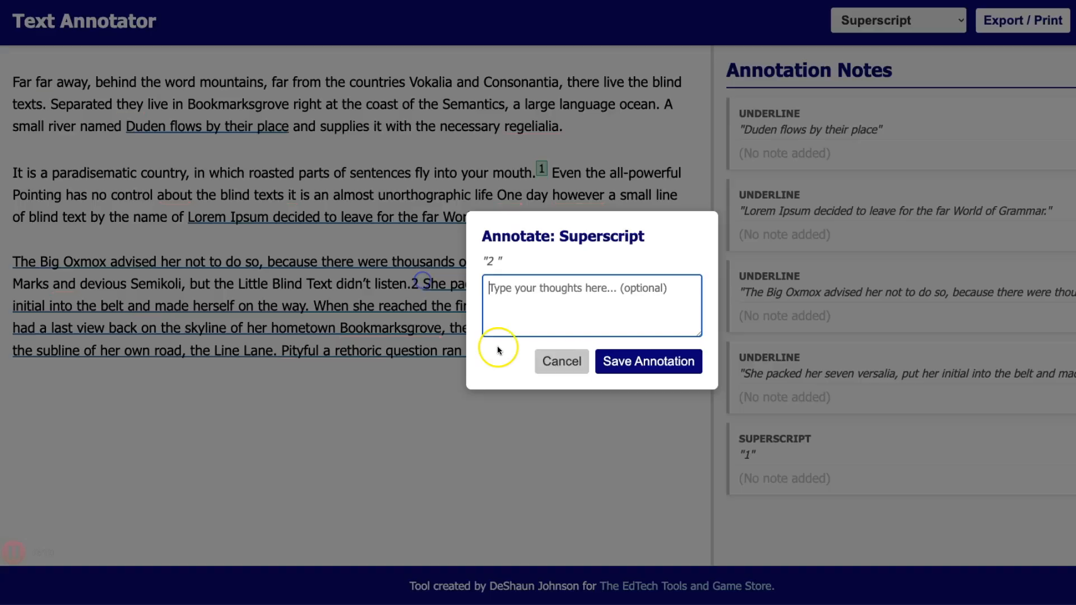
{"action": "left_click", "coordinate": [639, 362]}
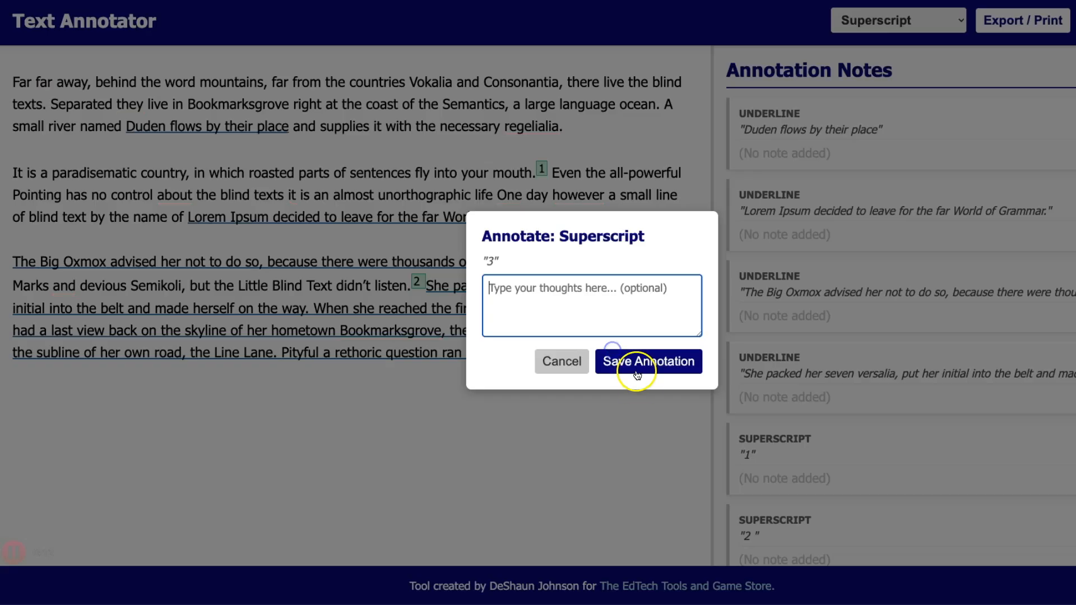
{"action": "left_click", "coordinate": [636, 365]}
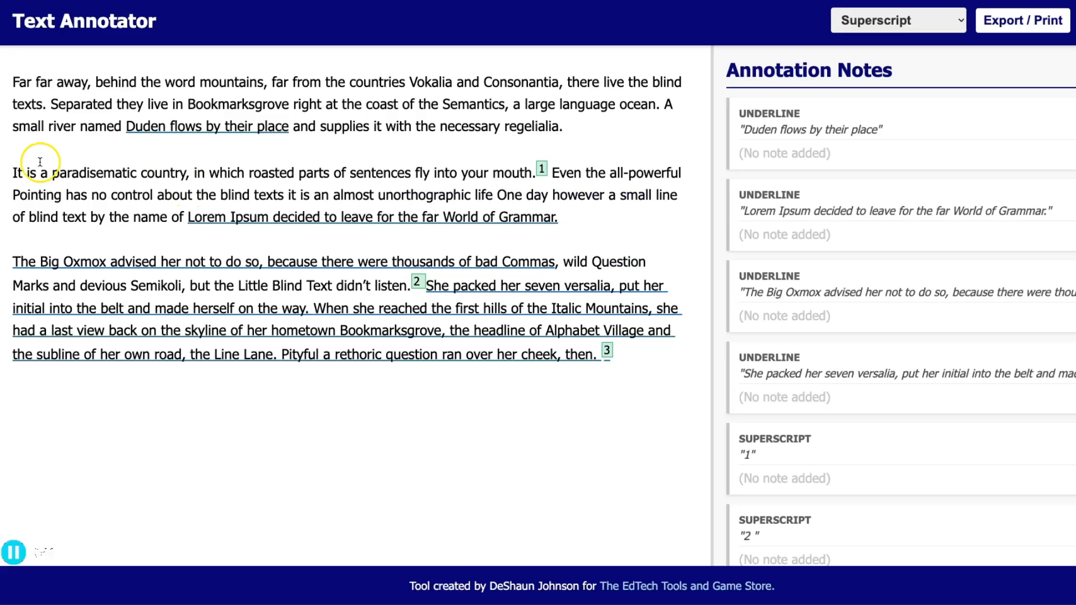
- Mark the words paradisematic and regelialia as superscript annotations
{"action": "left_click_drag", "start_coordinate": [52, 173], "coordinate": [139, 174]}
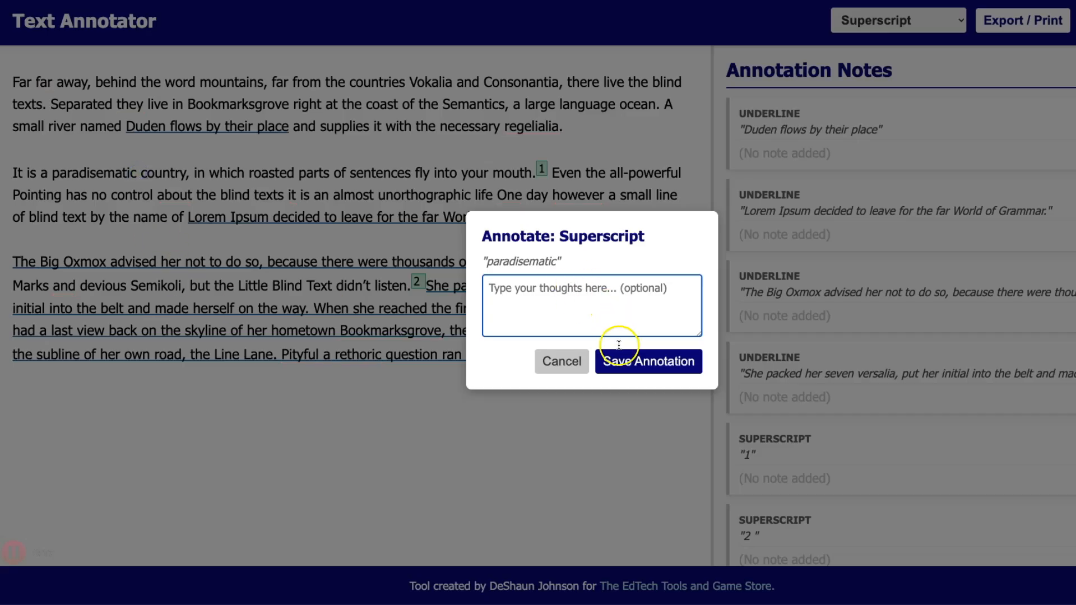
{"action": "left_click", "coordinate": [626, 363]}
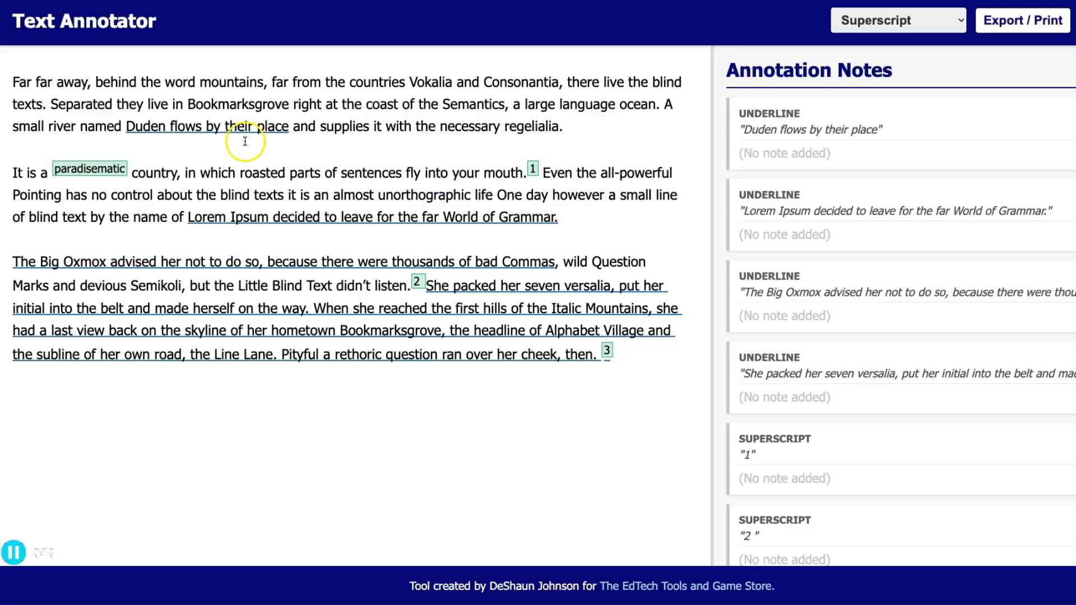
{"action": "left_click", "coordinate": [522, 128]}
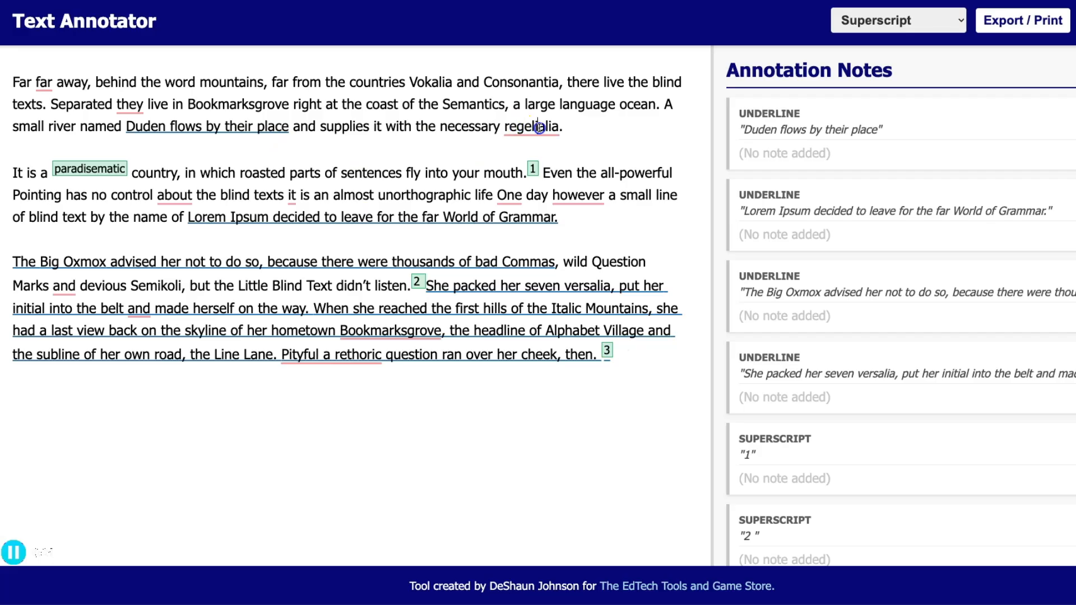
{"action": "left_click_drag", "start_coordinate": [504, 126], "coordinate": [558, 127]}
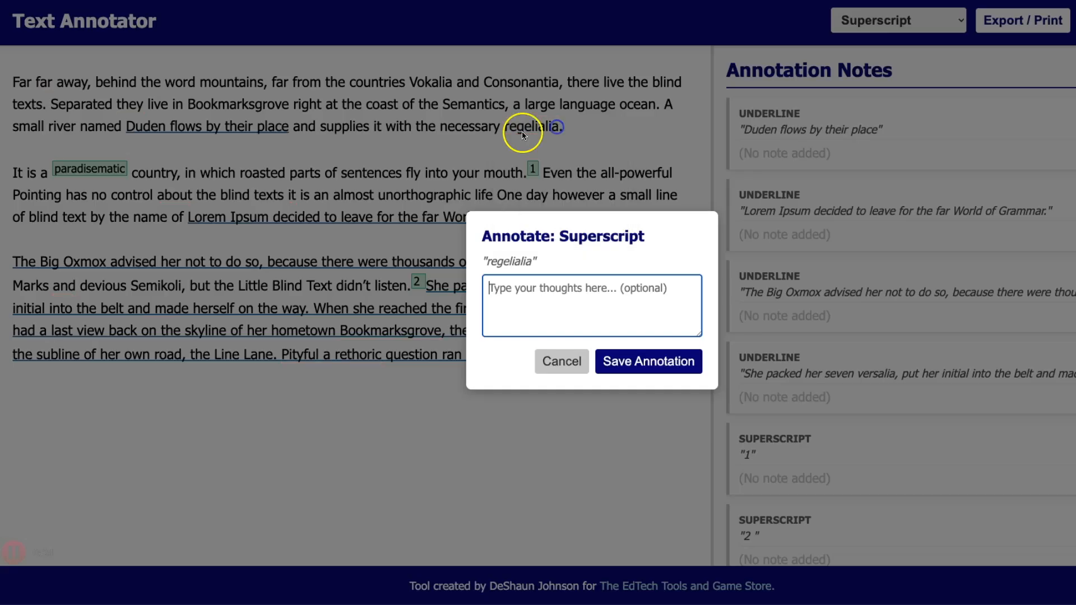
{"action": "left_click", "coordinate": [630, 357]}
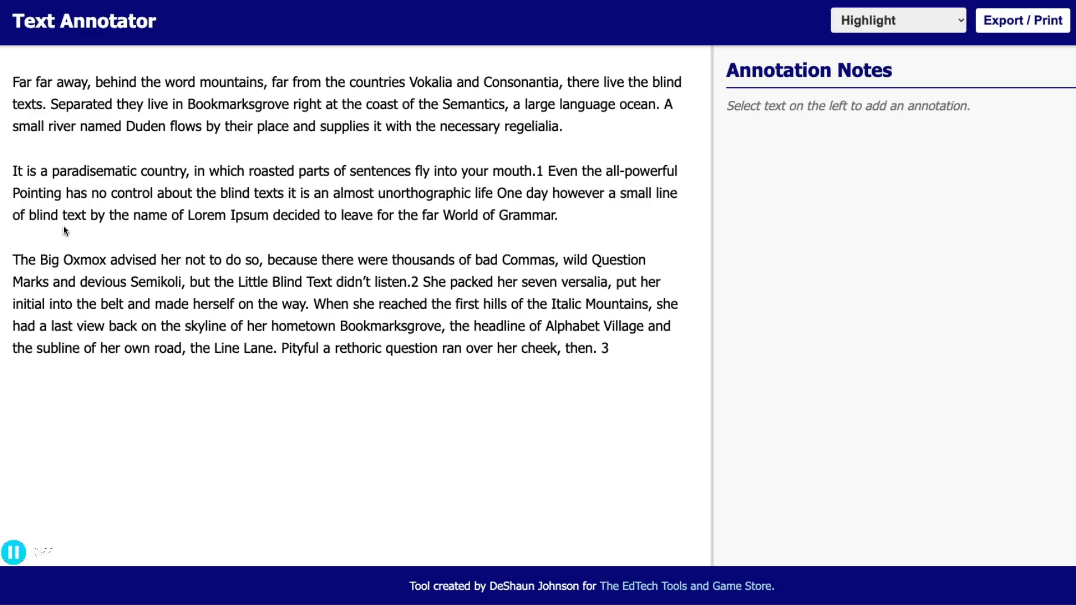
{"action": "left_click", "coordinate": [552, 172]}
- Highlight the passage from 'Even' to 'name of' with the note 'Is this a good note to take?'
{"action": "mouse_move", "coordinate": [552, 171]}
{"action": "left_mouse_down"}
{"action": "mouse_move", "coordinate": [562, 170]}
{"action": "mouse_move", "coordinate": [560, 192]}
{"action": "mouse_move", "coordinate": [484, 193]}
{"action": "mouse_move", "coordinate": [594, 194]}
{"action": "mouse_move", "coordinate": [182, 220]}
{"action": "left_mouse_up"}
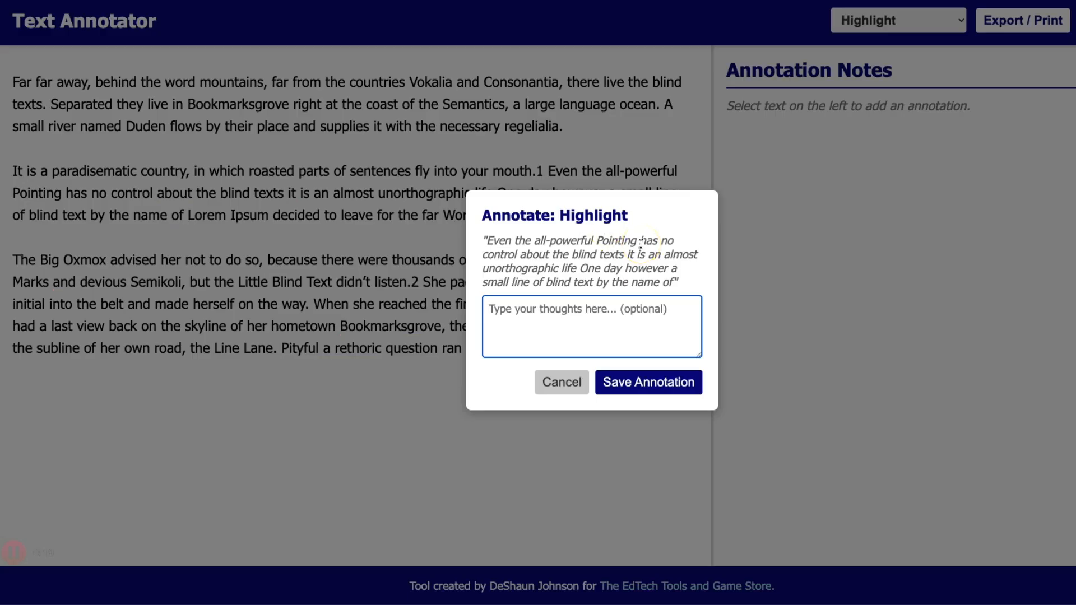
{"action": "left_click", "coordinate": [523, 309]}
{"action": "type", "text": "Is"}
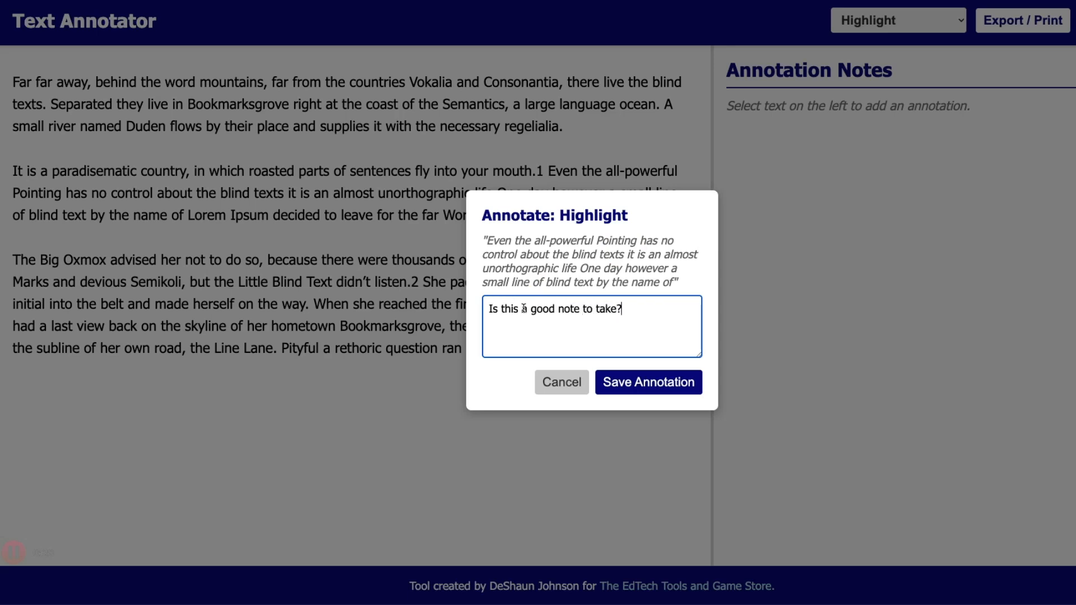
{"action": "left_click", "coordinate": [685, 380]}
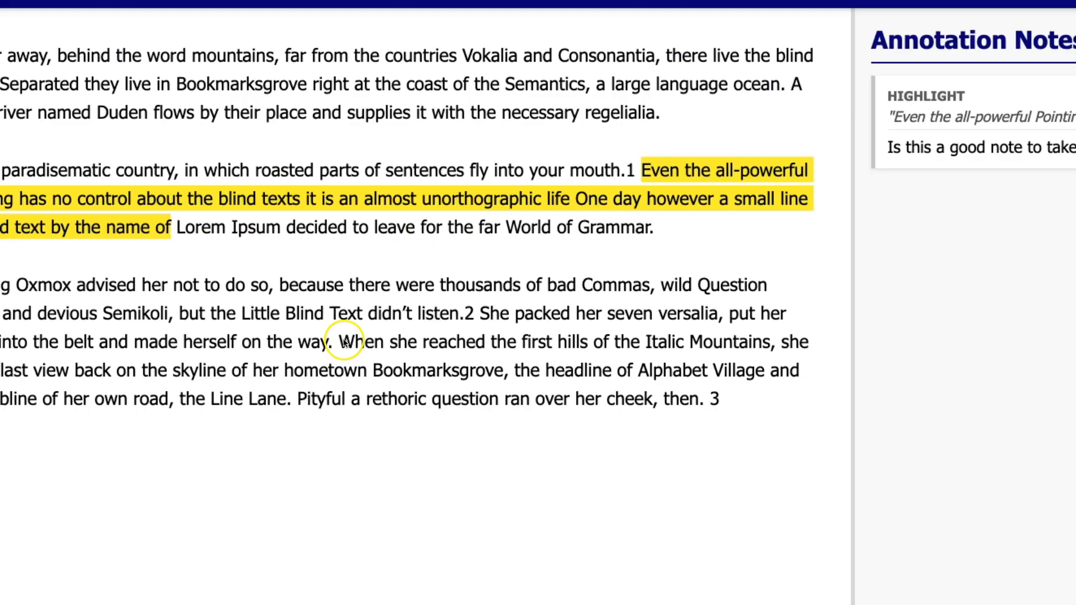
- Highlight 'When she reached the first' and 'countries Vokalia and Consonantia'
{"action": "left_click", "coordinate": [378, 342]}
{"action": "mouse_move", "coordinate": [339, 341]}
{"action": "left_mouse_down"}
{"action": "mouse_move", "coordinate": [348, 363]}
{"action": "mouse_move", "coordinate": [554, 352]}
{"action": "left_mouse_up"}
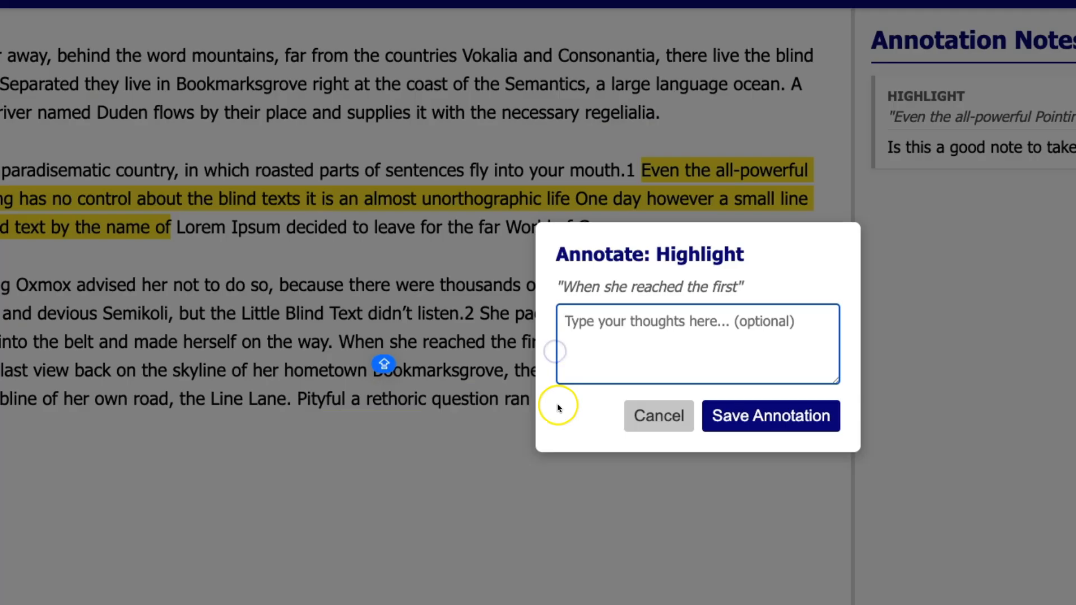
{"action": "left_click", "coordinate": [780, 411]}
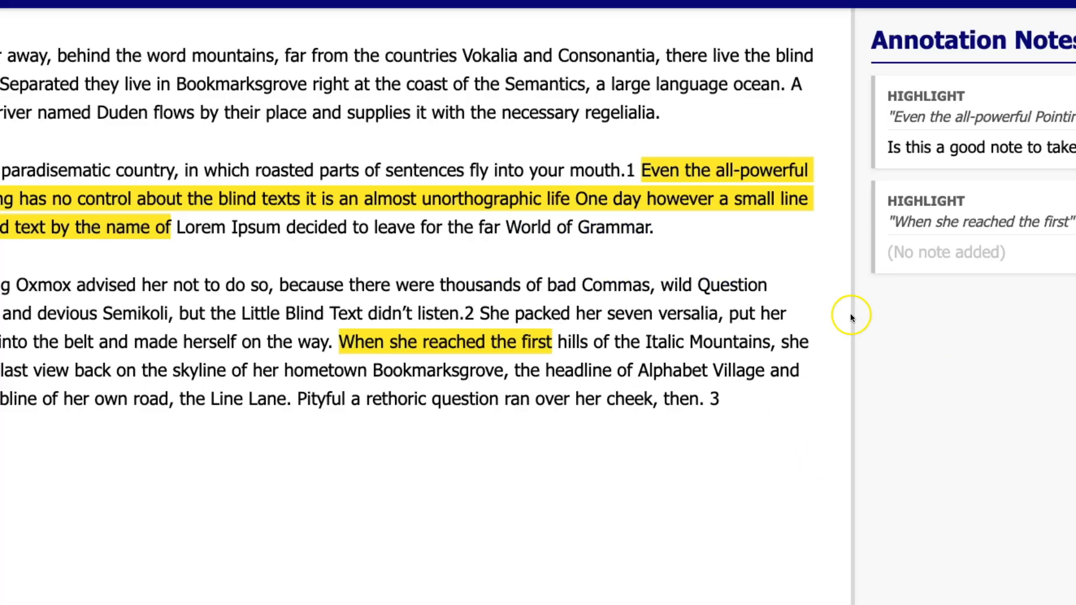
{"action": "left_click_drag", "start_coordinate": [387, 55], "coordinate": [655, 56]}
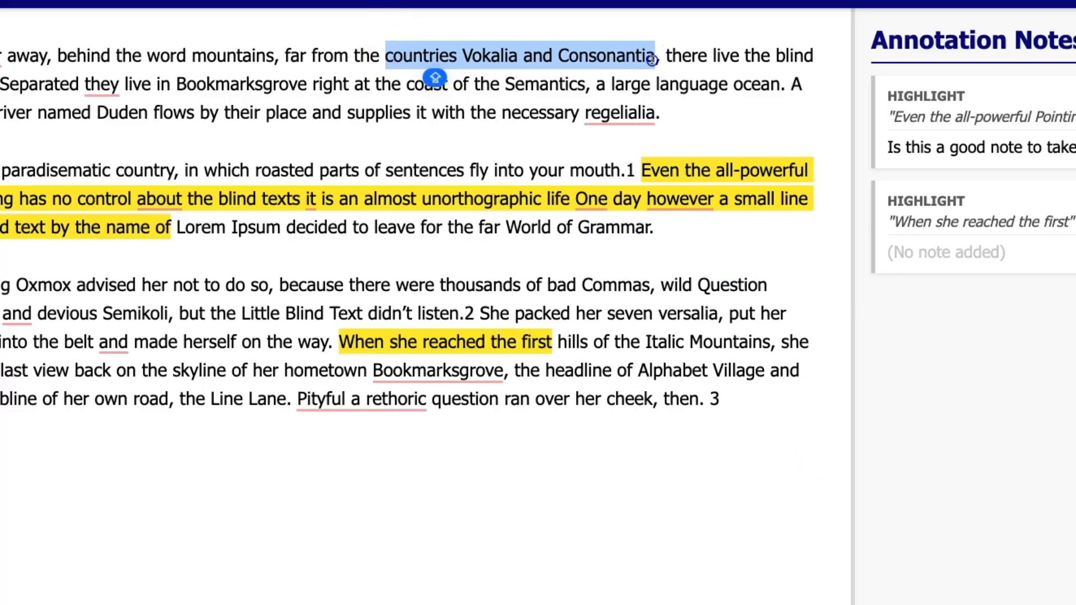
{"action": "left_click", "coordinate": [803, 416]}
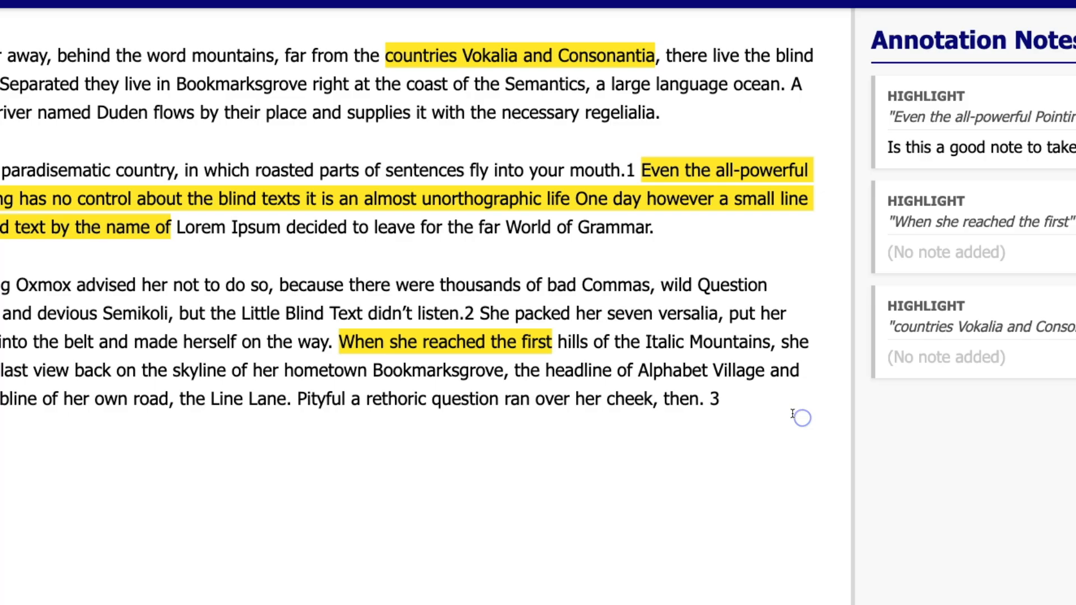
- Highlight the Line Lane phrase and 'Separated they live in Bookmarksgrove'
{"action": "left_click_drag", "start_coordinate": [1, 398], "coordinate": [316, 392]}
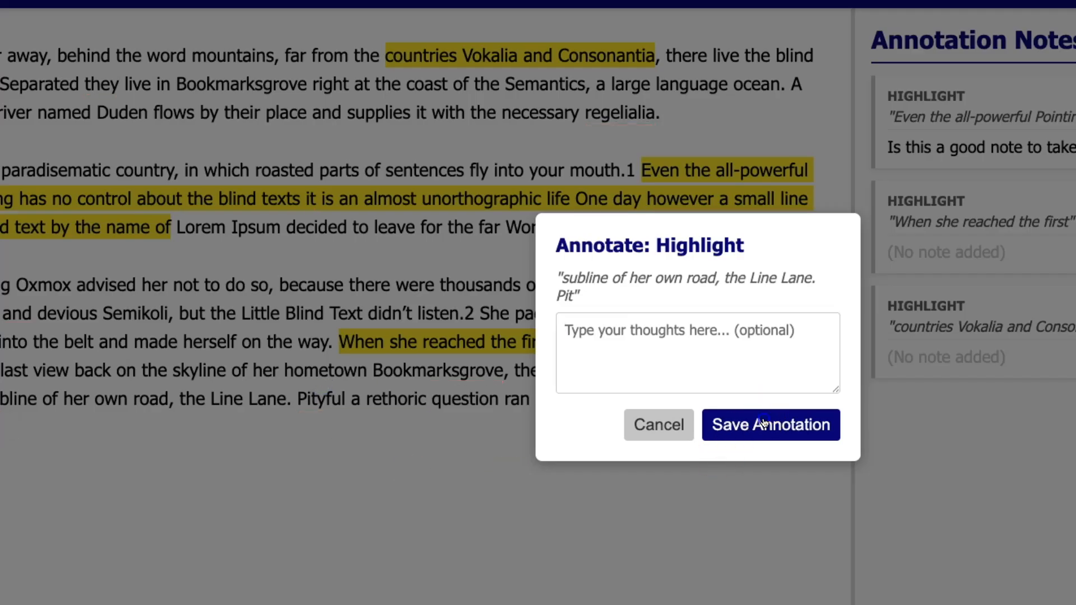
{"action": "left_click", "coordinate": [763, 422]}
{"action": "left_click_drag", "start_coordinate": [1, 86], "coordinate": [308, 86]}
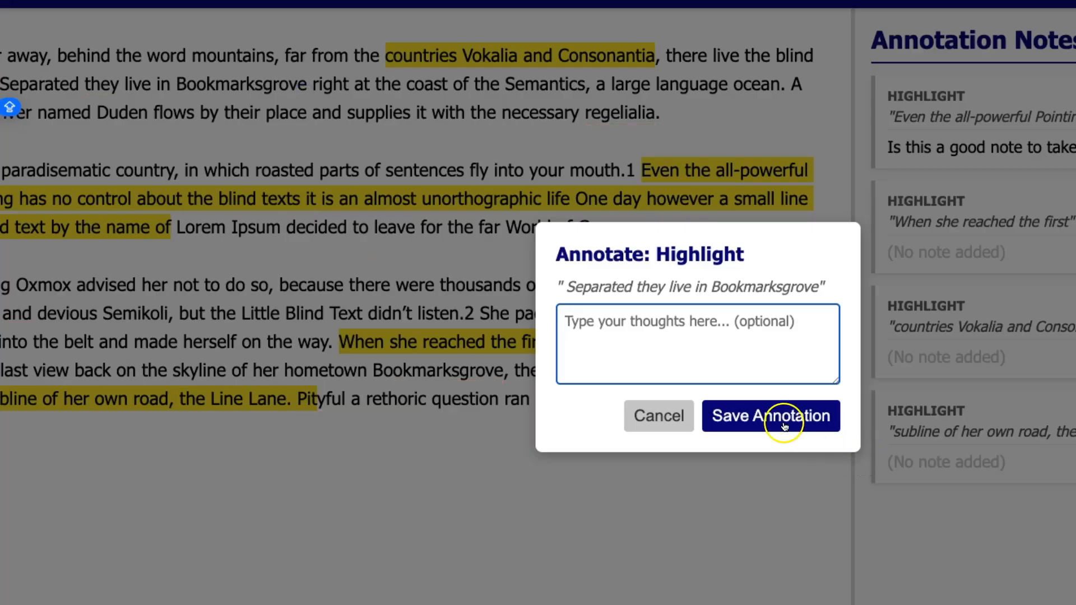
{"action": "left_click", "coordinate": [816, 431]}
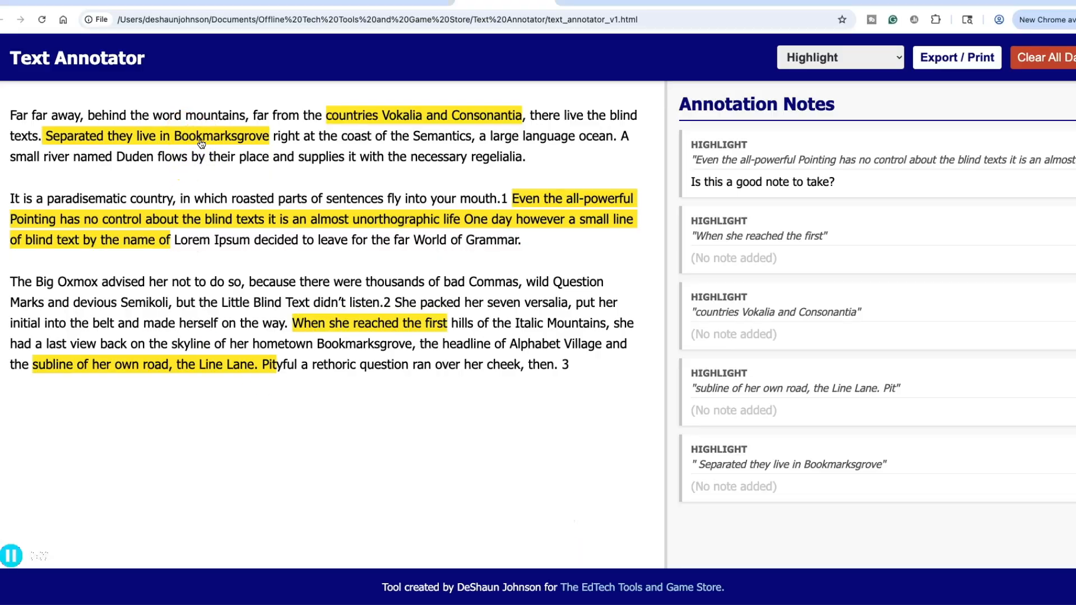
{"action": "left_click", "coordinate": [201, 144]}
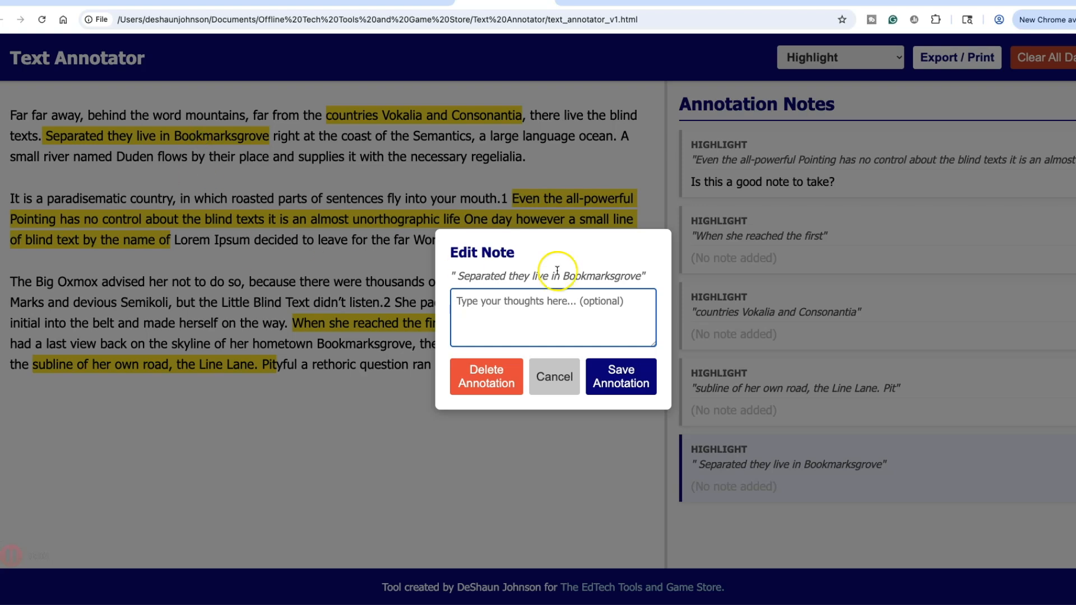
- Review the notes on the Pointing, 'When she reached the first' and first highlights without changing them
{"action": "left_click", "coordinate": [554, 374]}
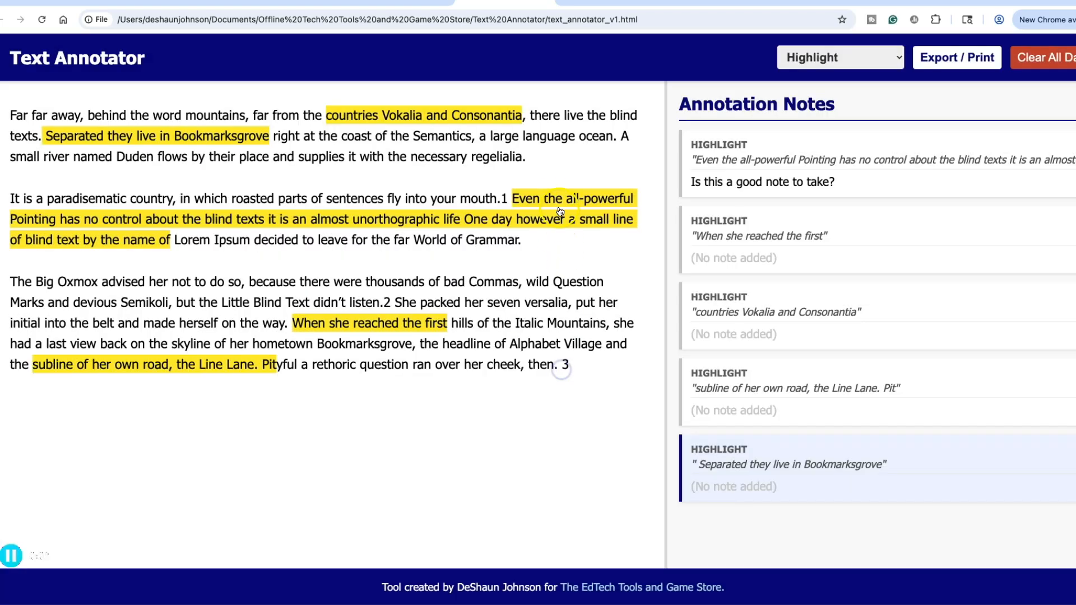
{"action": "left_click", "coordinate": [559, 212]}
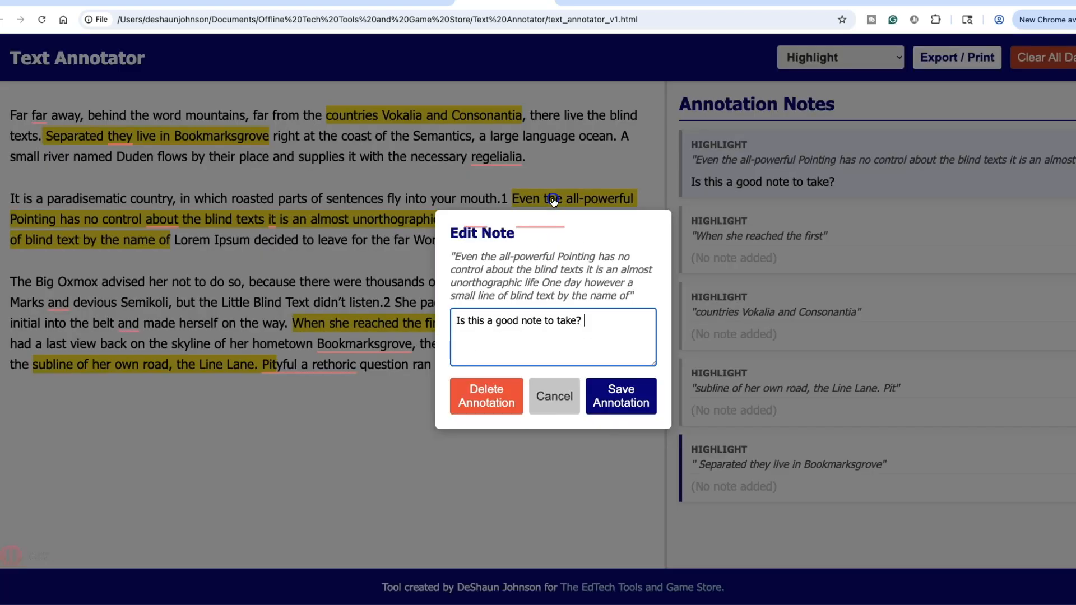
{"action": "left_click", "coordinate": [554, 398]}
{"action": "left_click", "coordinate": [338, 324]}
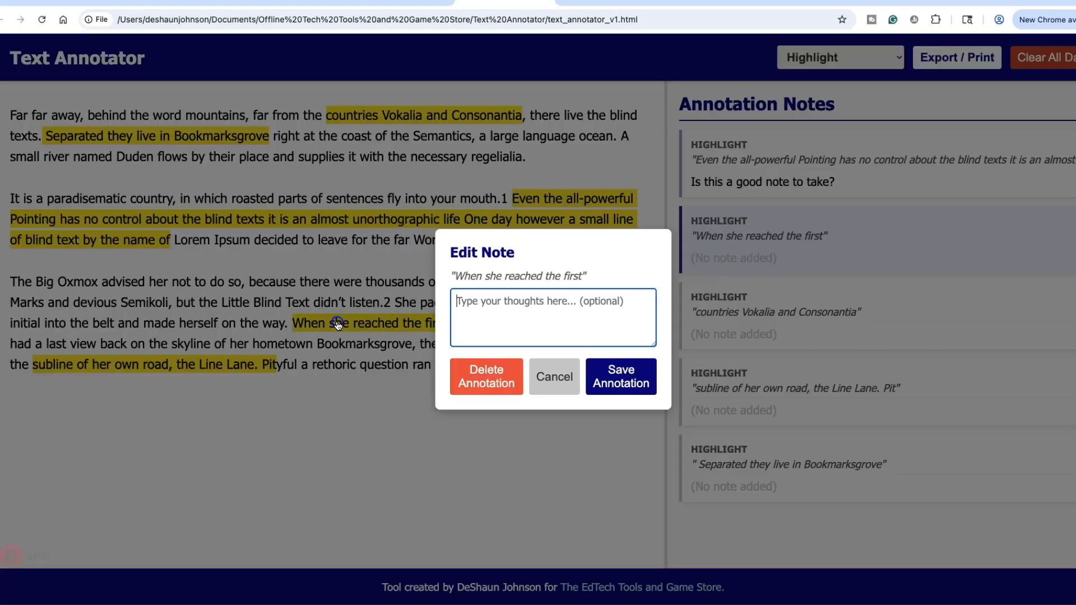
{"action": "left_click", "coordinate": [556, 381]}
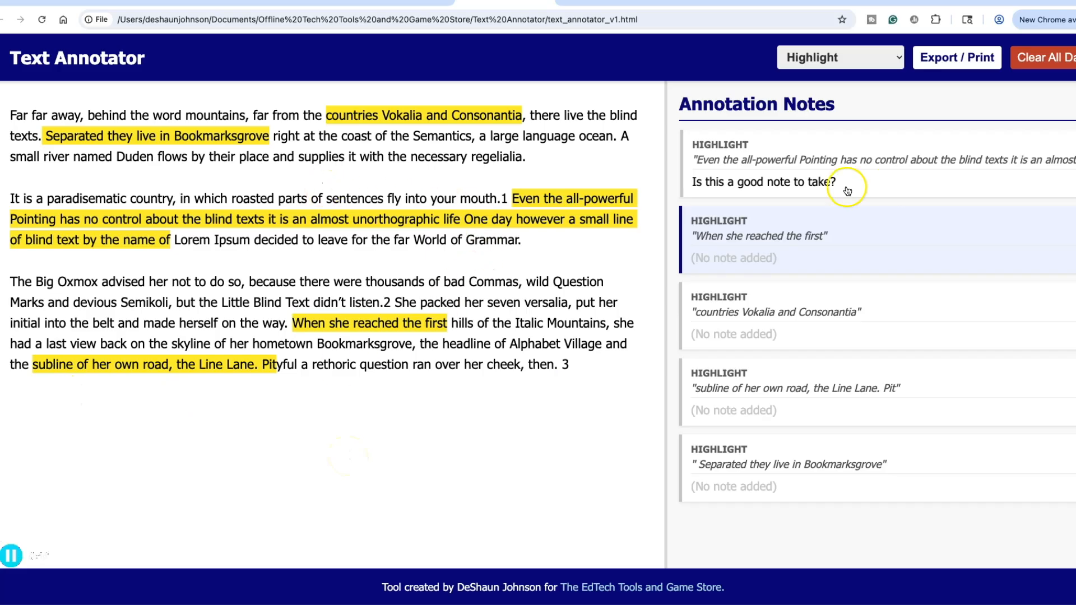
{"action": "left_click", "coordinate": [779, 151]}
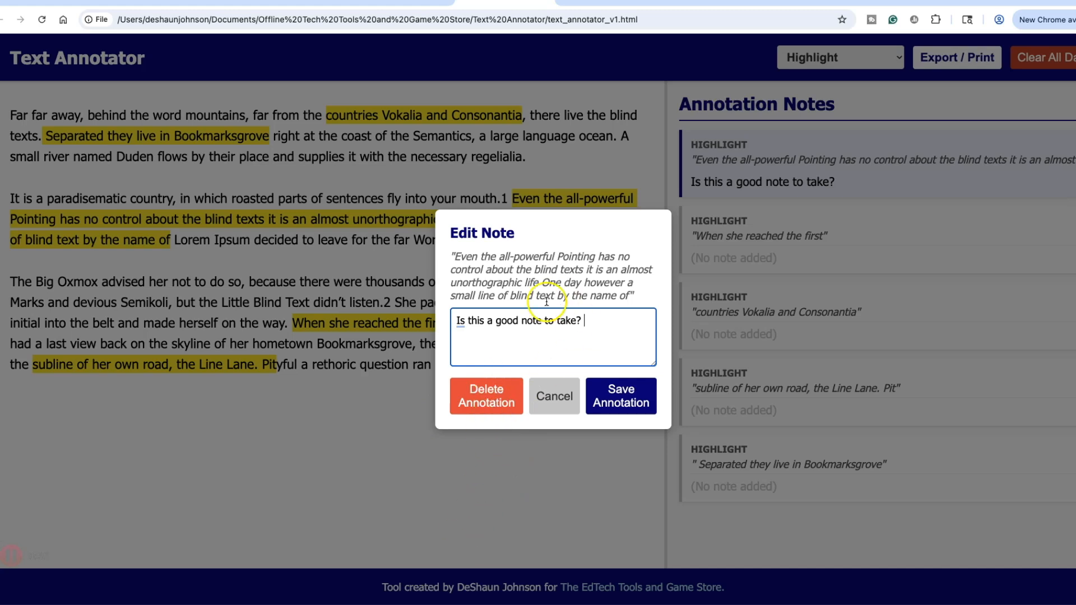
{"action": "left_click", "coordinate": [553, 396]}
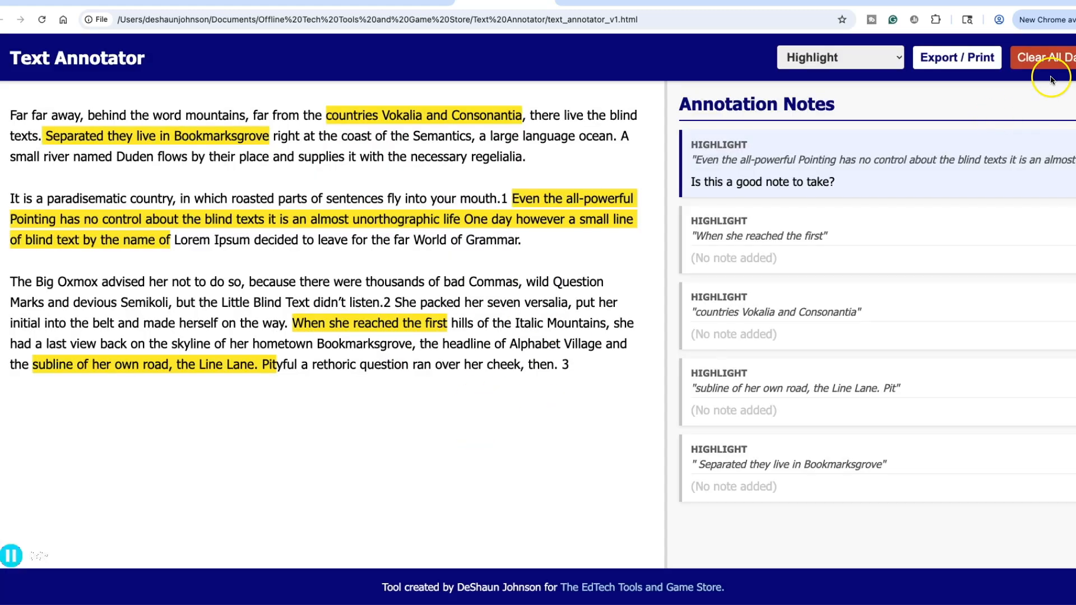
- Cancel Clear All Data and delete the 'Even the all-powerful Pointing' highlight
{"action": "left_click", "coordinate": [1043, 62]}
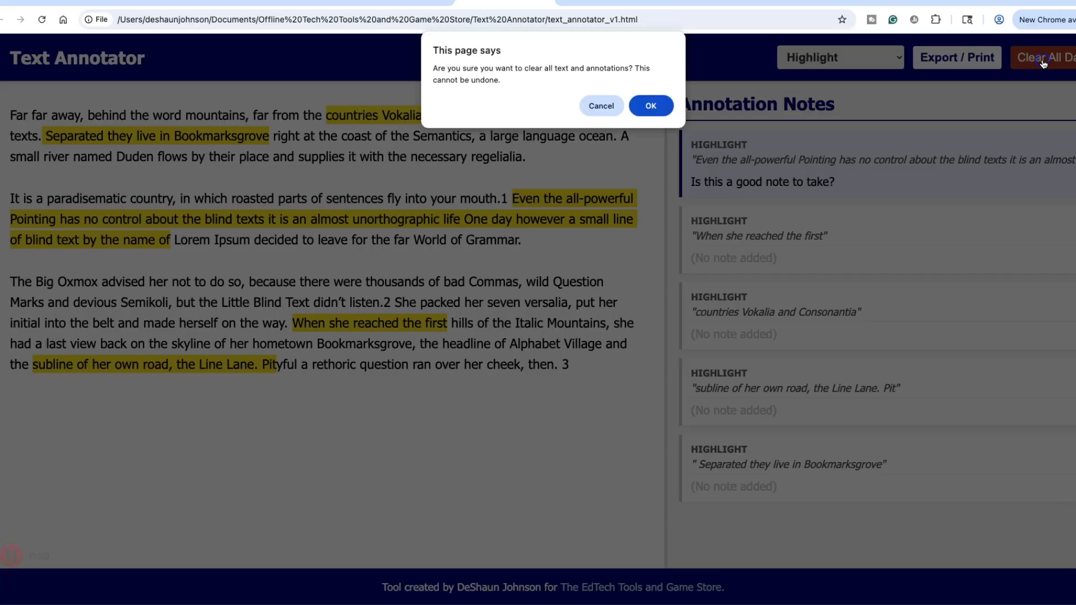
{"action": "left_click", "coordinate": [600, 108]}
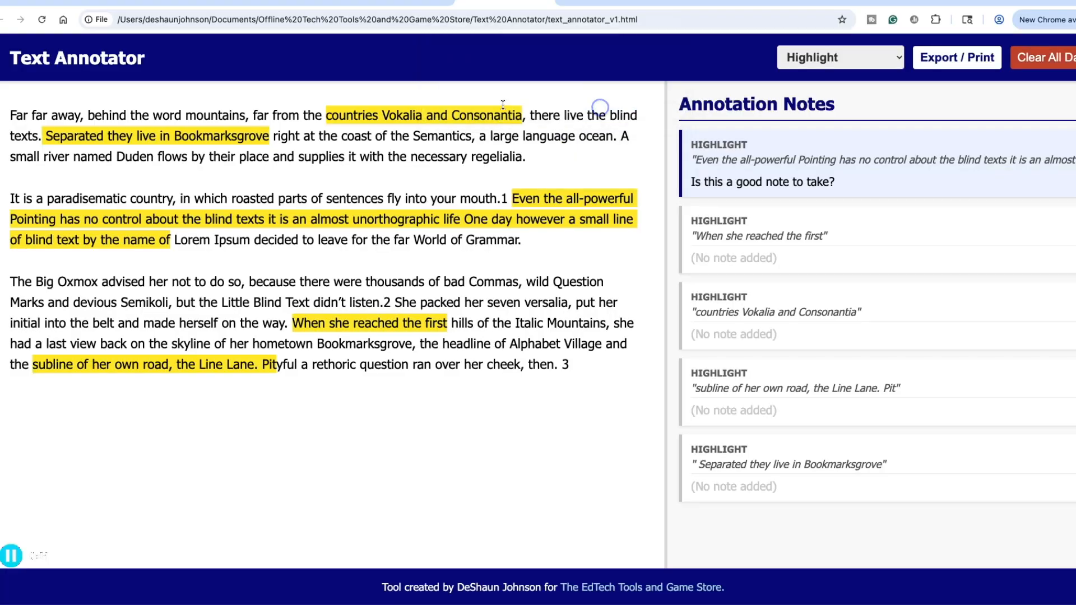
{"action": "left_click", "coordinate": [795, 179]}
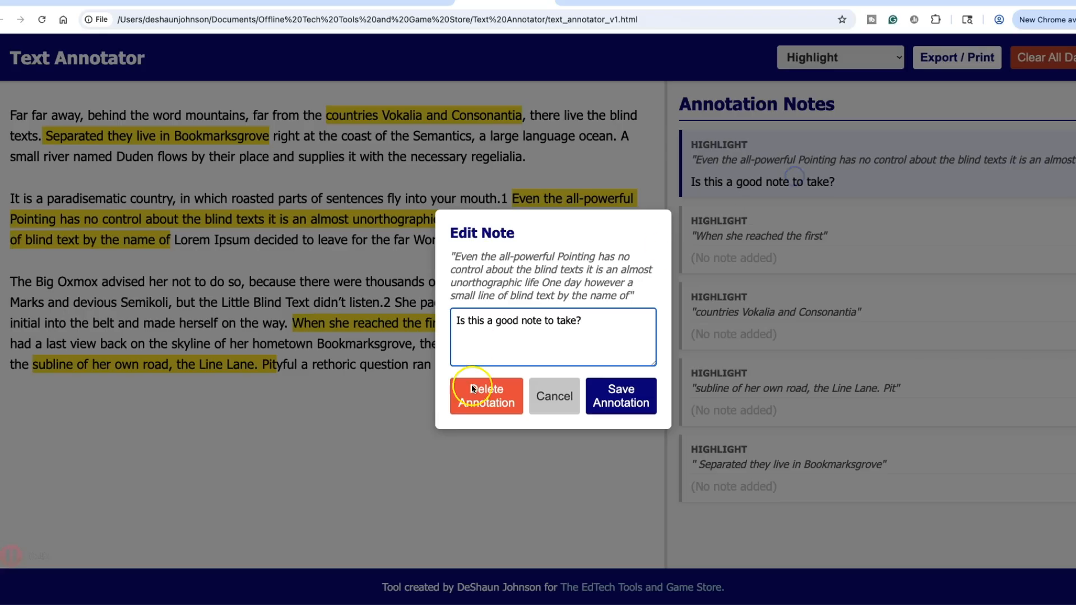
{"action": "left_click", "coordinate": [492, 403]}
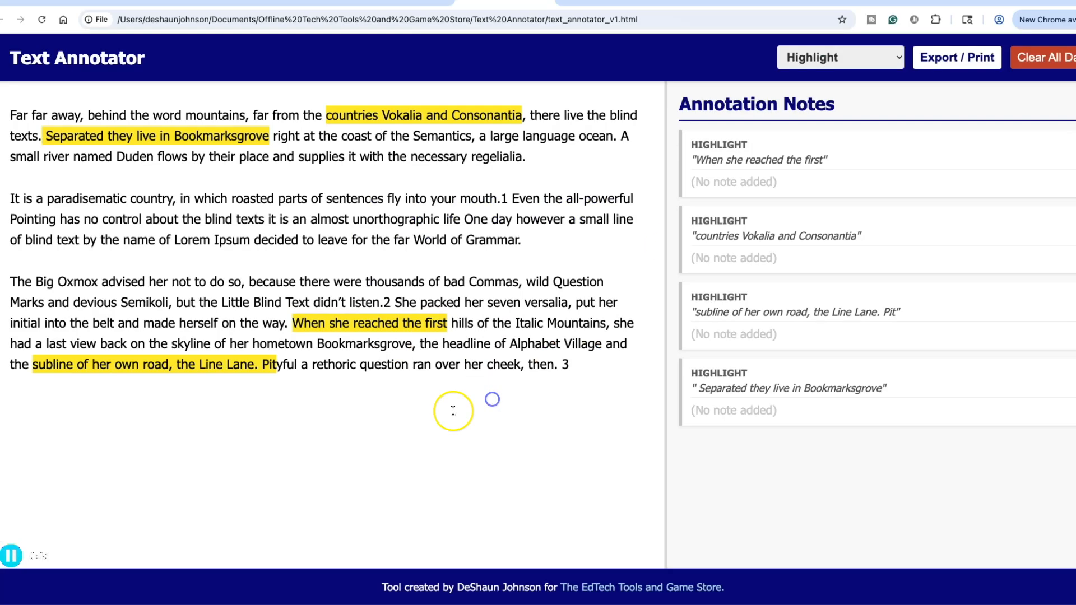
- Delete the 'When she reached the first' and 'countries Vokalia and Consonantia' highlights
{"action": "left_click", "coordinate": [762, 181]}
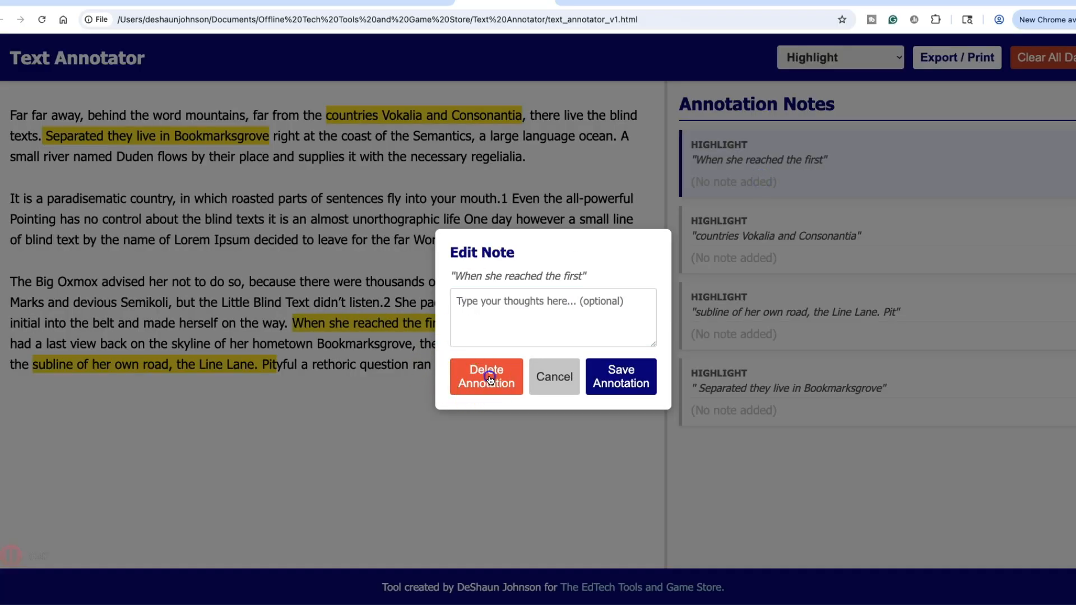
{"action": "left_click", "coordinate": [488, 376]}
{"action": "left_click", "coordinate": [839, 163]}
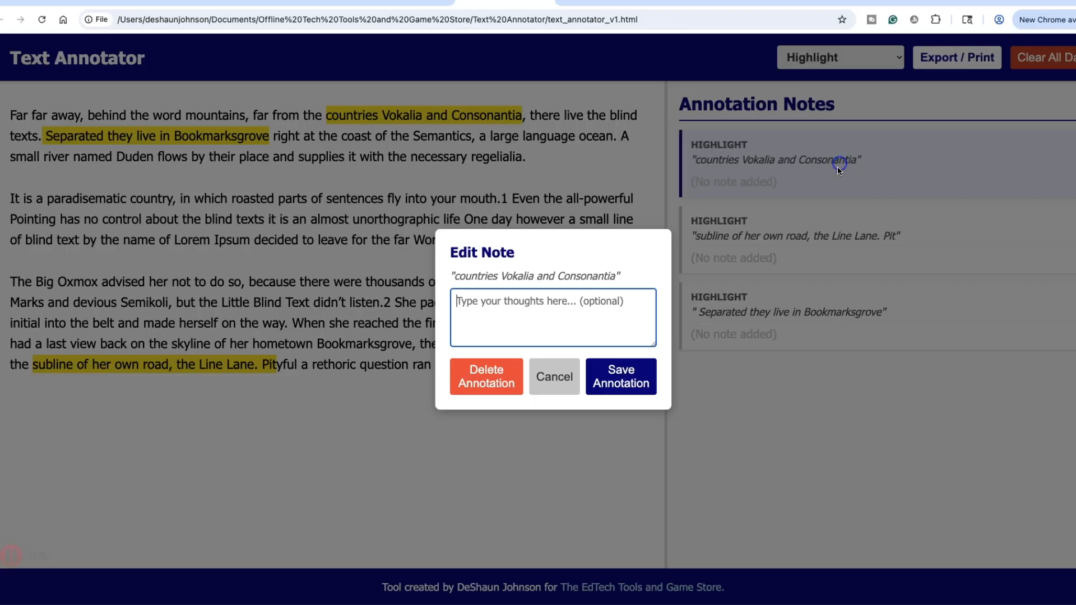
{"action": "left_click", "coordinate": [497, 370]}
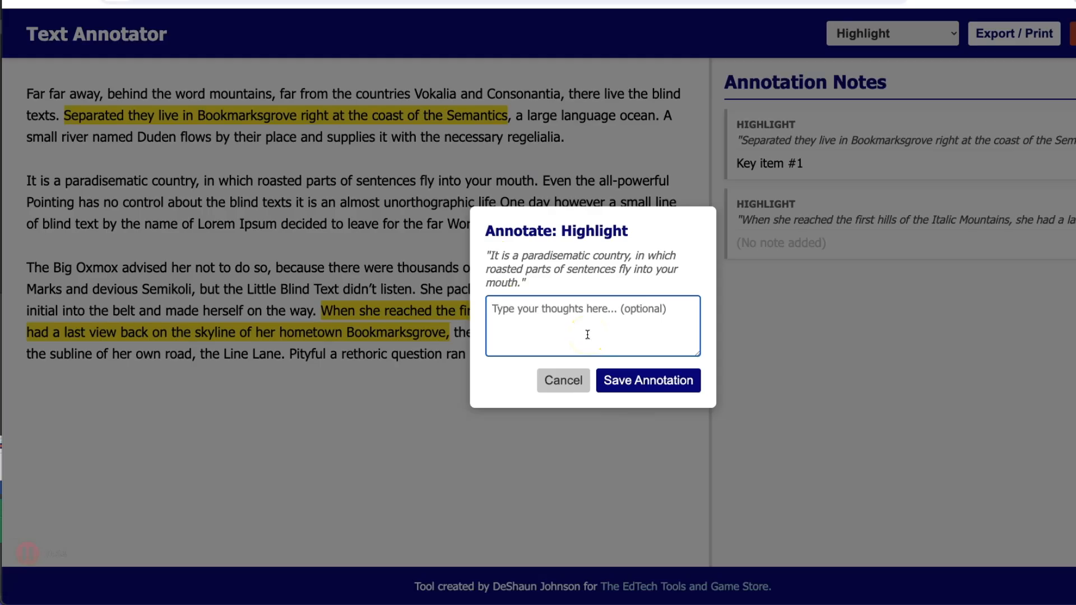
- Review the Bookmarksgrove highlight, 'paradisematic' circle, 'Lorem Ipsum' question and superscript 2 notes unchanged
{"action": "type", "text": "Ano"}
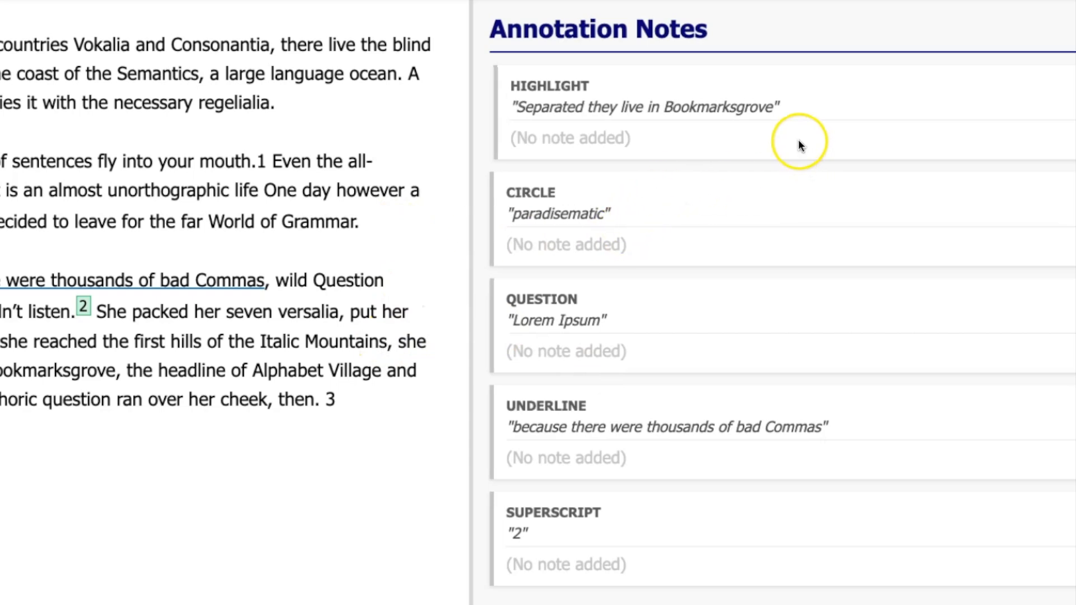
{"action": "left_click", "coordinate": [776, 94]}
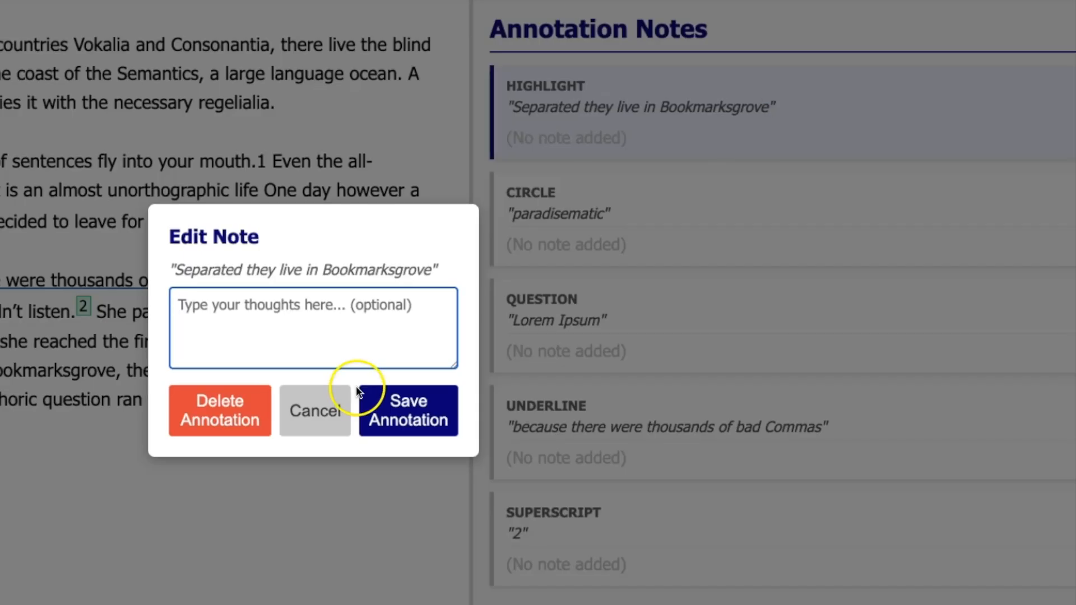
{"action": "left_click", "coordinate": [323, 408]}
{"action": "left_click", "coordinate": [669, 210]}
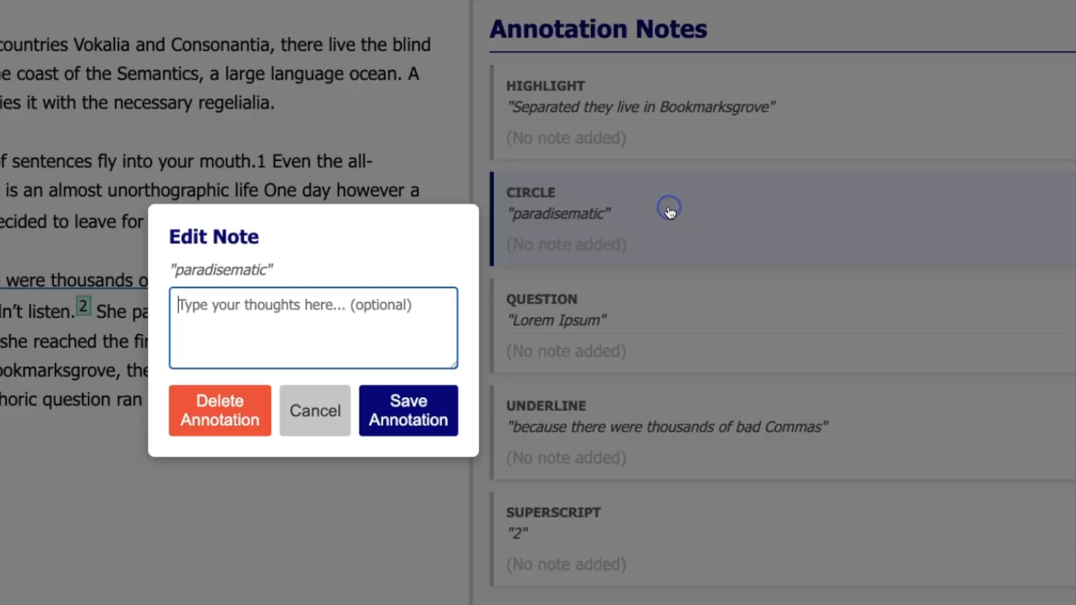
{"action": "left_click", "coordinate": [319, 408]}
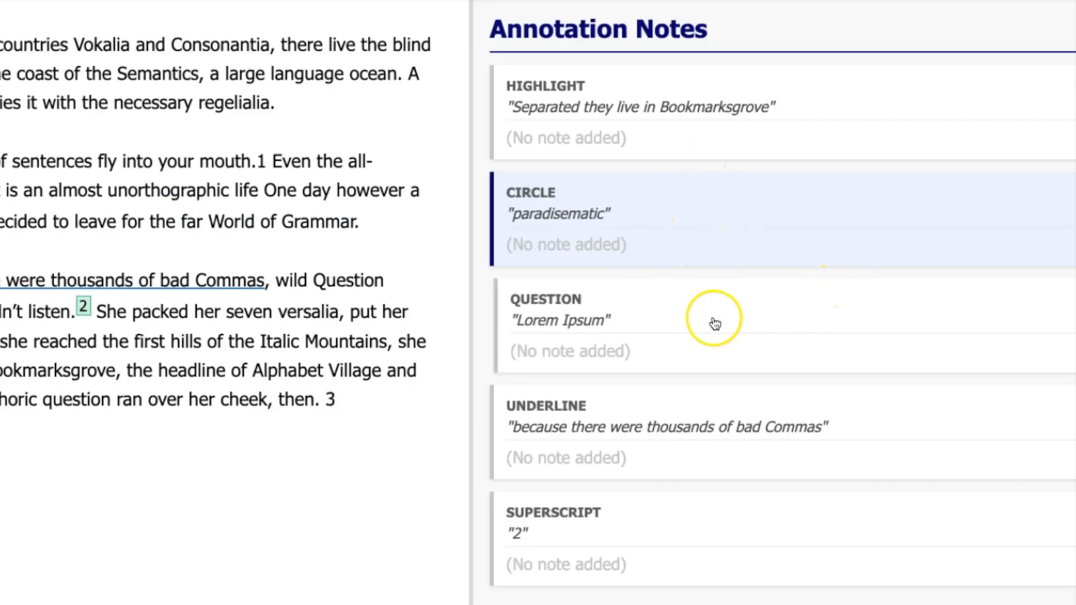
{"action": "left_click", "coordinate": [252, 245]}
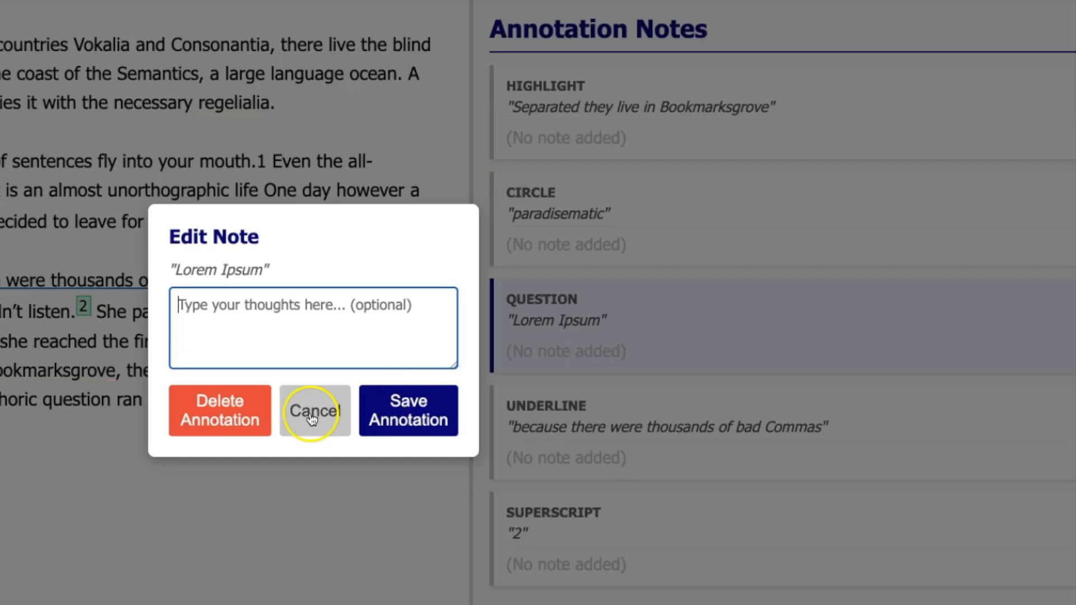
{"action": "left_click", "coordinate": [311, 410]}
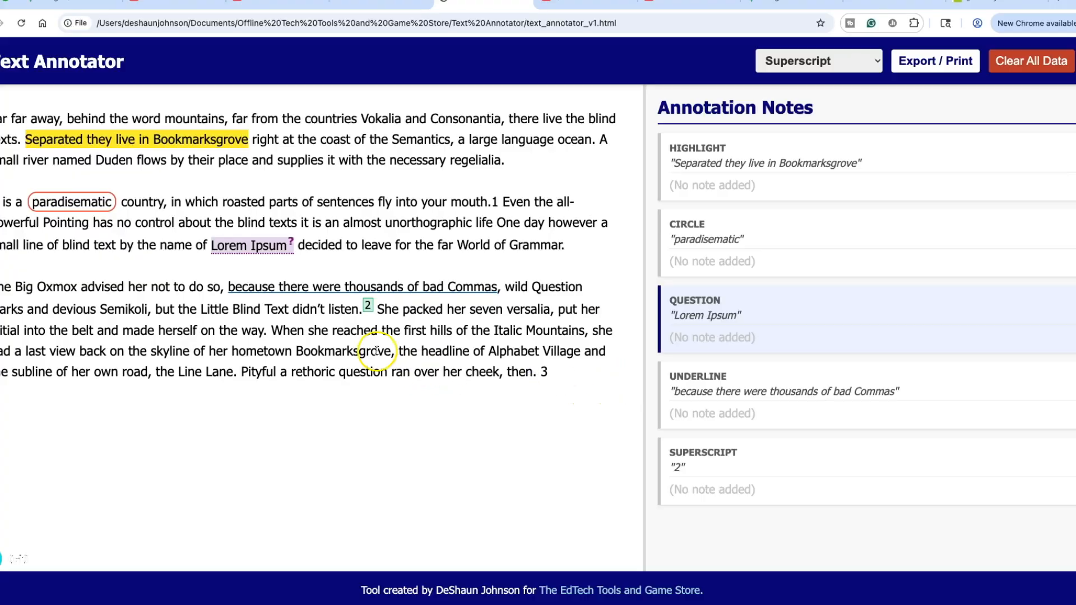
{"action": "left_click", "coordinate": [367, 305]}
- Close the superscript note and give the Bookmarksgrove highlight the note 'What did I think?'
{"action": "left_click", "coordinate": [533, 379]}
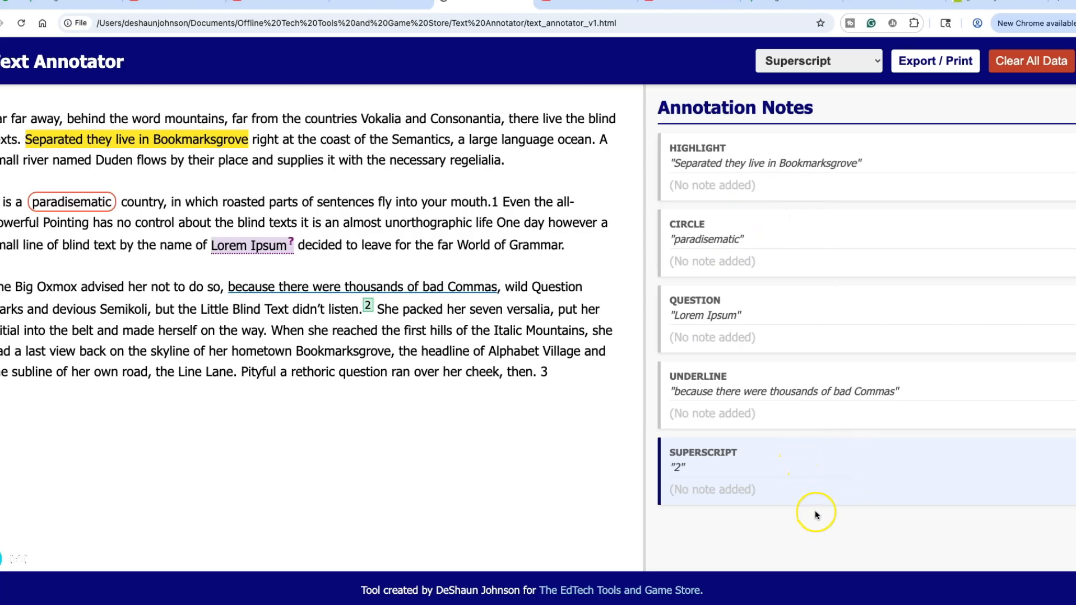
{"action": "left_click", "coordinate": [797, 173]}
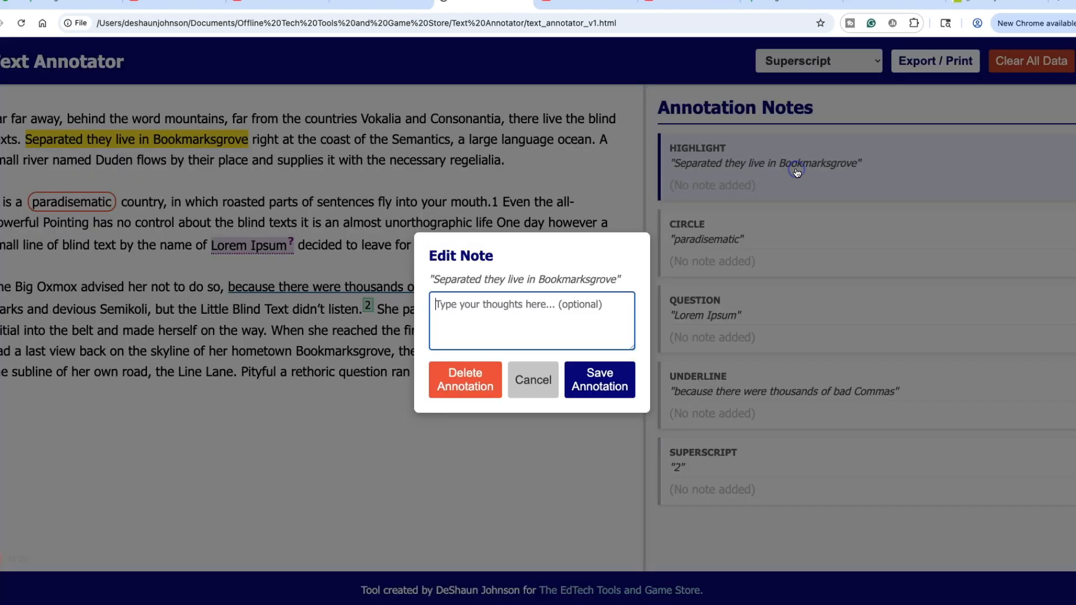
{"action": "left_click", "coordinate": [541, 320]}
{"action": "type", "text": "W"}
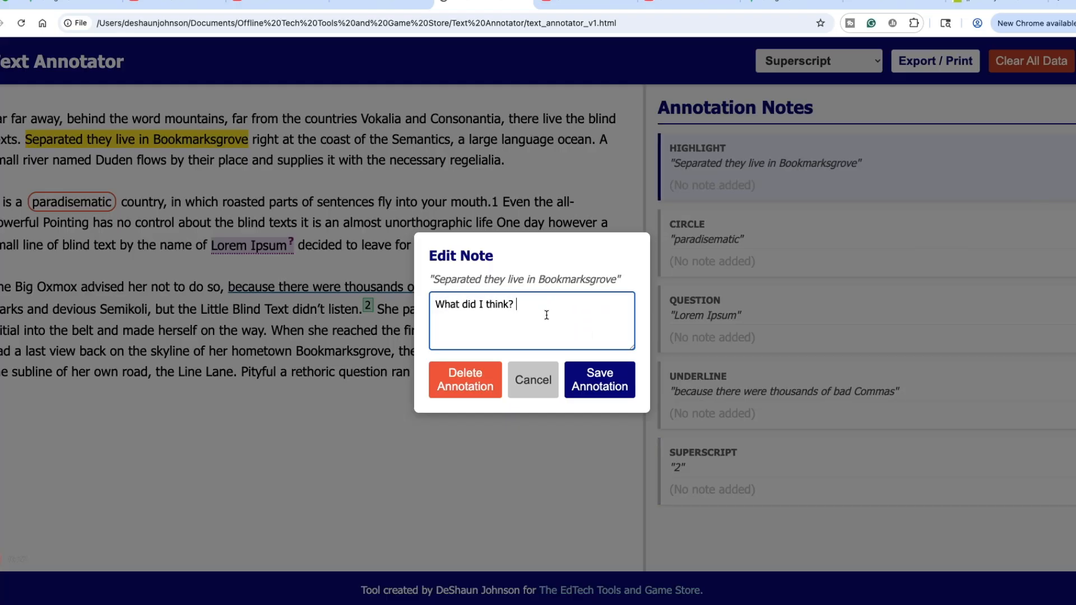
{"action": "left_click", "coordinate": [599, 380]}
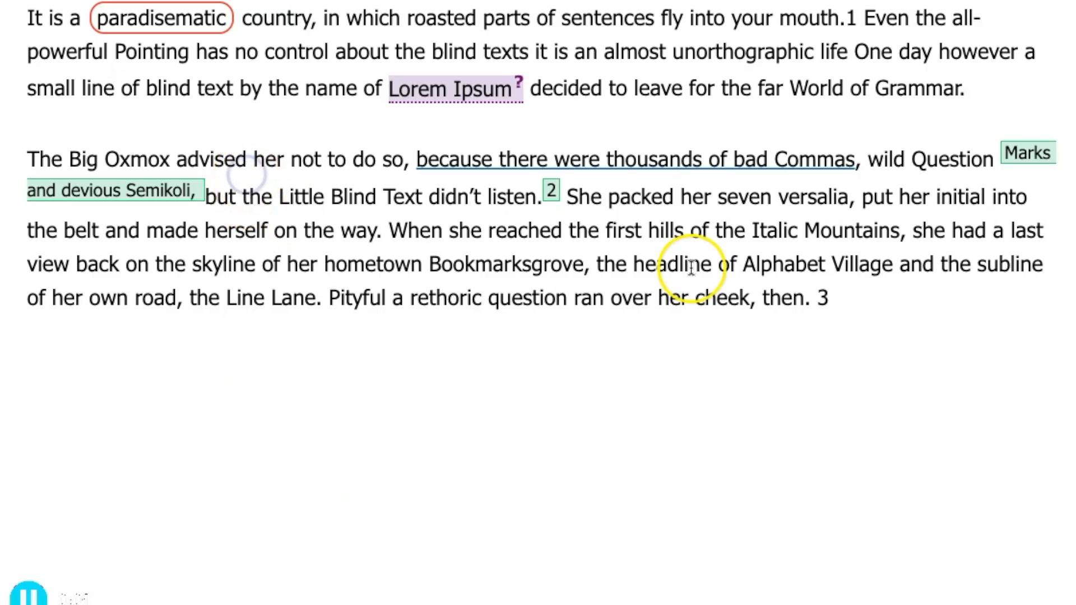
- Try annotating 'wild Question Marks and devious Semikoli', dismiss the overlap warning, and delete its superscript
{"action": "mouse_move", "coordinate": [871, 159]}
{"action": "left_mouse_down"}
{"action": "mouse_move", "coordinate": [1003, 149]}
{"action": "mouse_move", "coordinate": [1020, 174]}
{"action": "mouse_move", "coordinate": [210, 200]}
{"action": "left_mouse_up"}
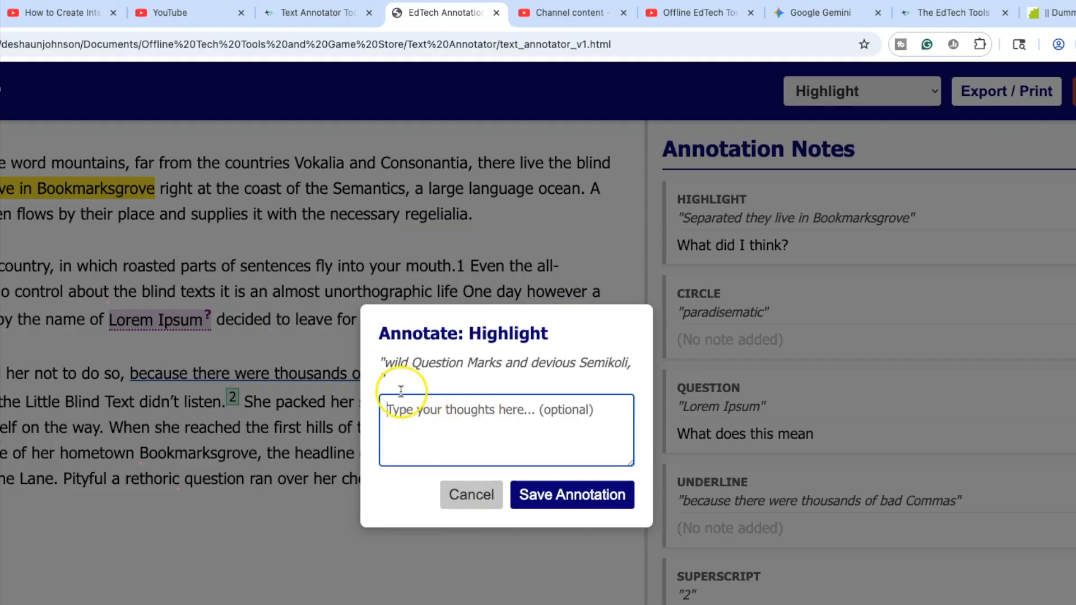
{"action": "left_click", "coordinate": [583, 495]}
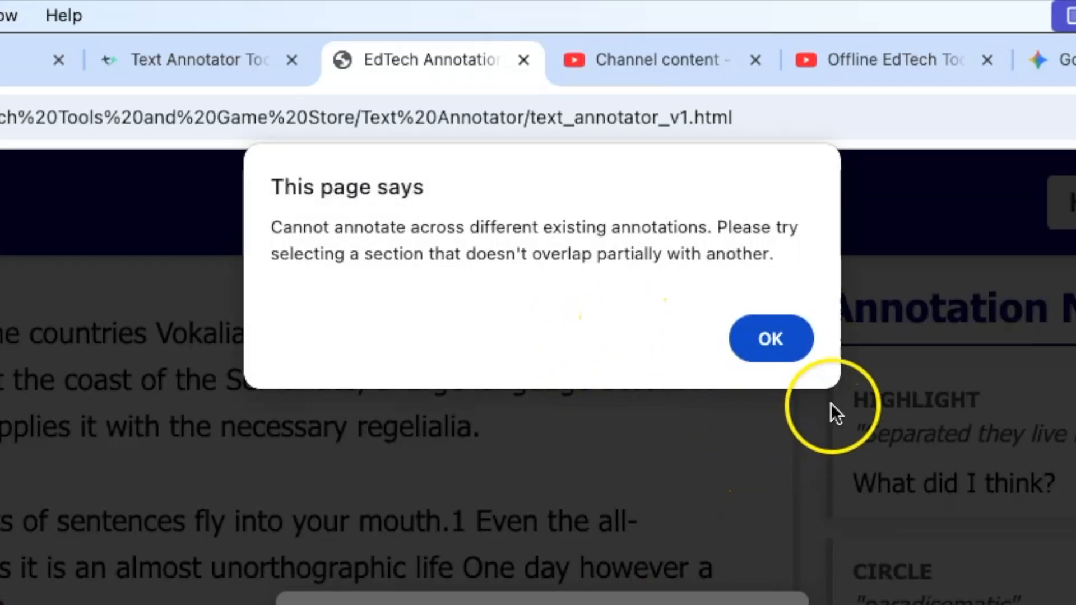
{"action": "left_click", "coordinate": [783, 347]}
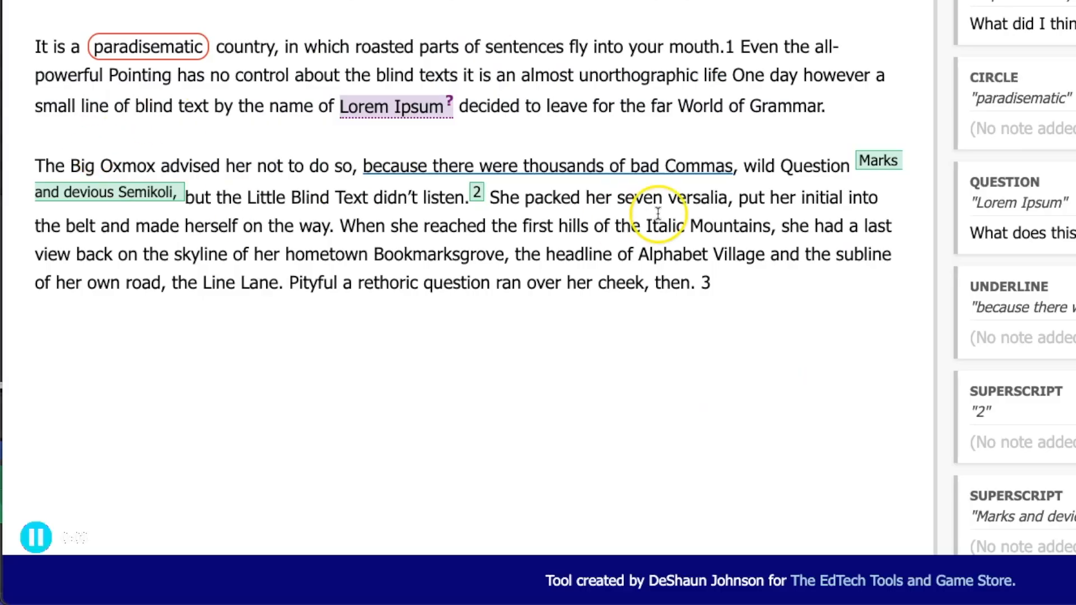
{"action": "left_click", "coordinate": [872, 160]}
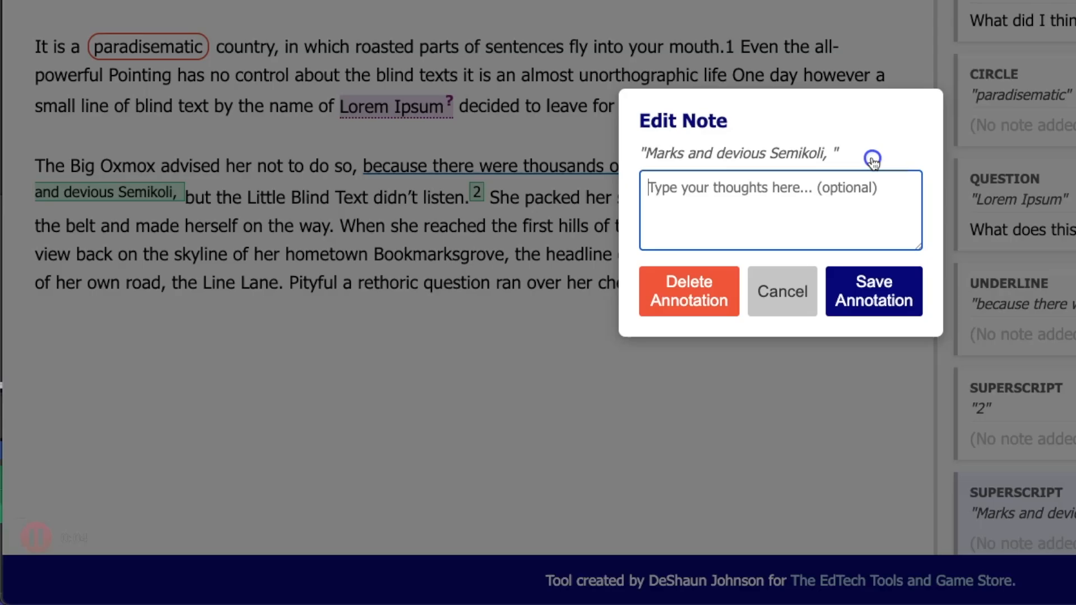
{"action": "left_click", "coordinate": [689, 288]}
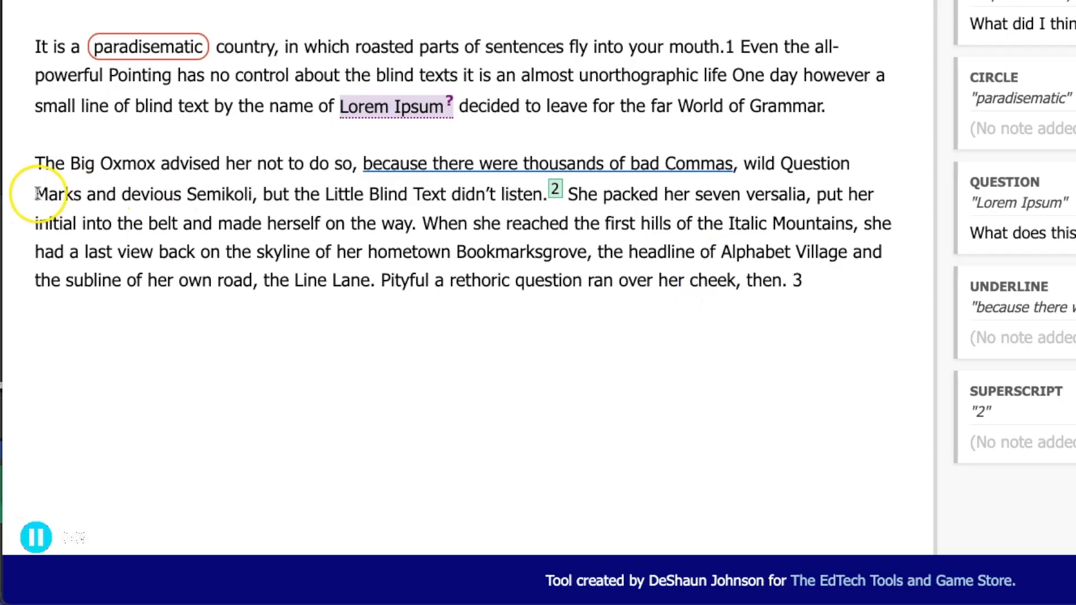
- Circle 'Marks and devious Semikoli', then select the sentence ending 'World of Grammar'
{"action": "left_click_drag", "start_coordinate": [35, 195], "coordinate": [251, 194]}
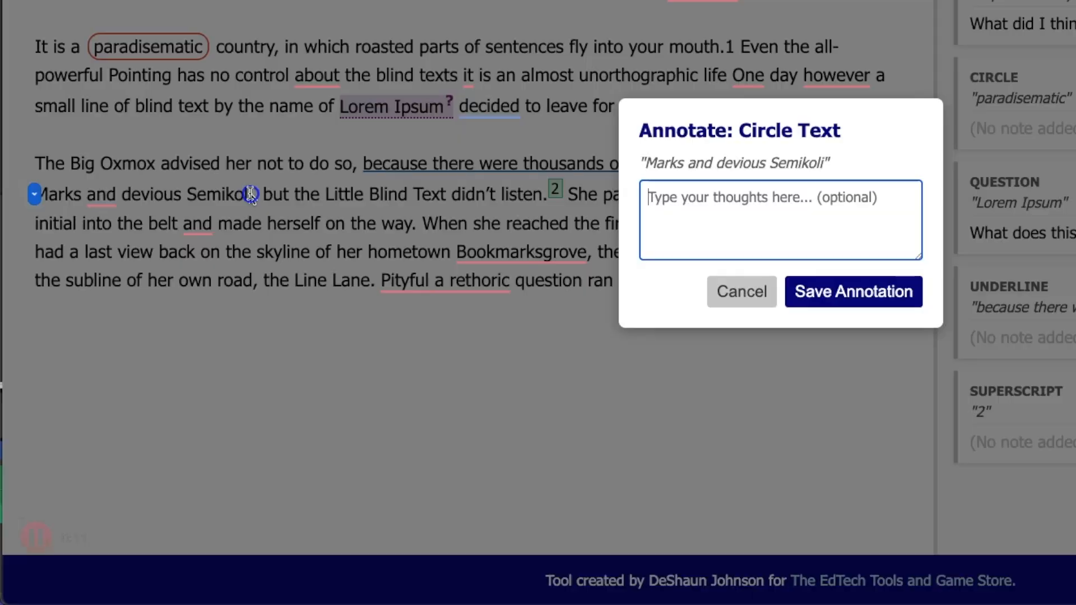
{"action": "left_click", "coordinate": [833, 293]}
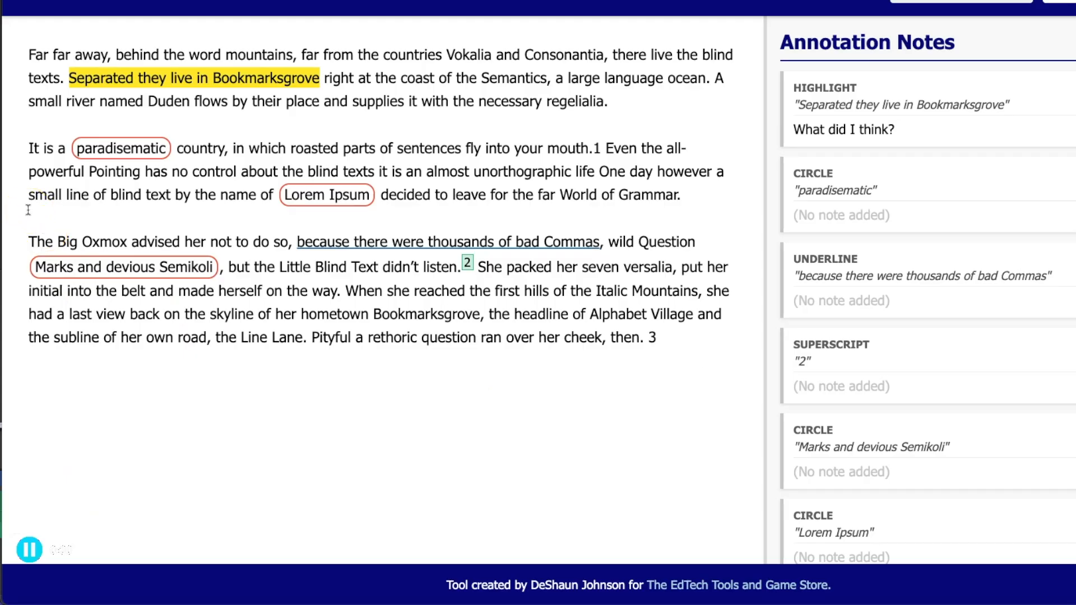
{"action": "left_click", "coordinate": [28, 210]}
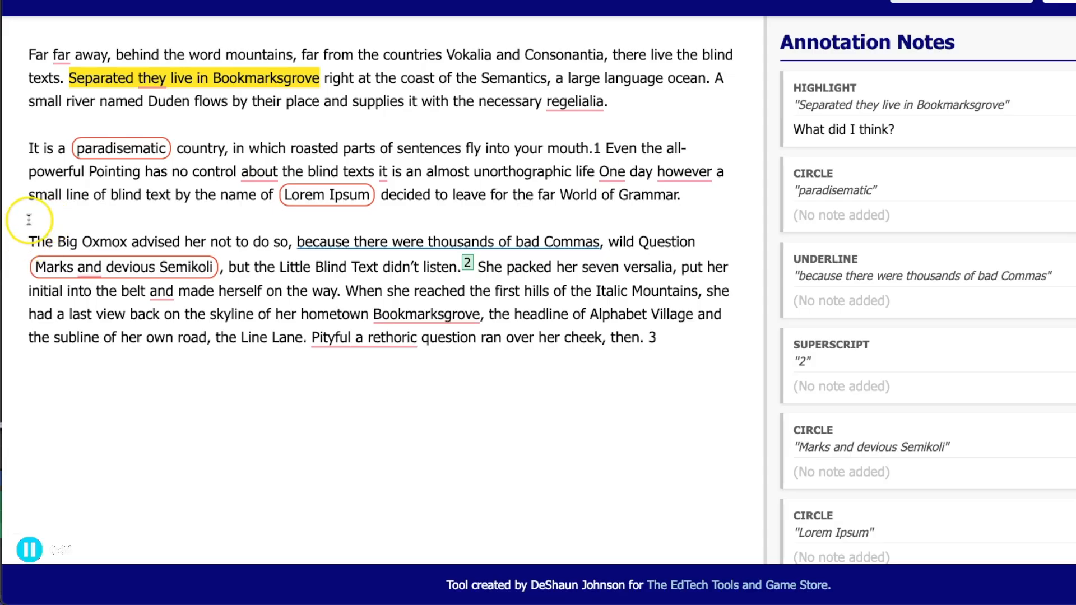
{"action": "mouse_move", "coordinate": [382, 195]}
{"action": "left_mouse_down"}
{"action": "mouse_move", "coordinate": [400, 211]}
{"action": "mouse_move", "coordinate": [140, 240]}
{"action": "mouse_move", "coordinate": [28, 214]}
{"action": "mouse_move", "coordinate": [131, 237]}
{"action": "left_mouse_up"}
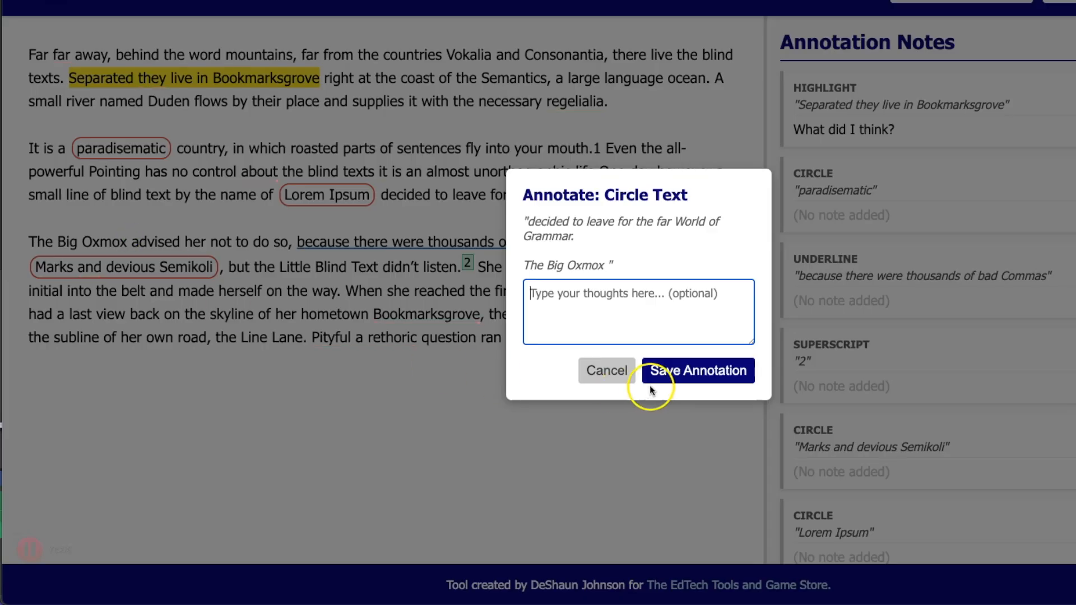
{"action": "left_click", "coordinate": [668, 370]}
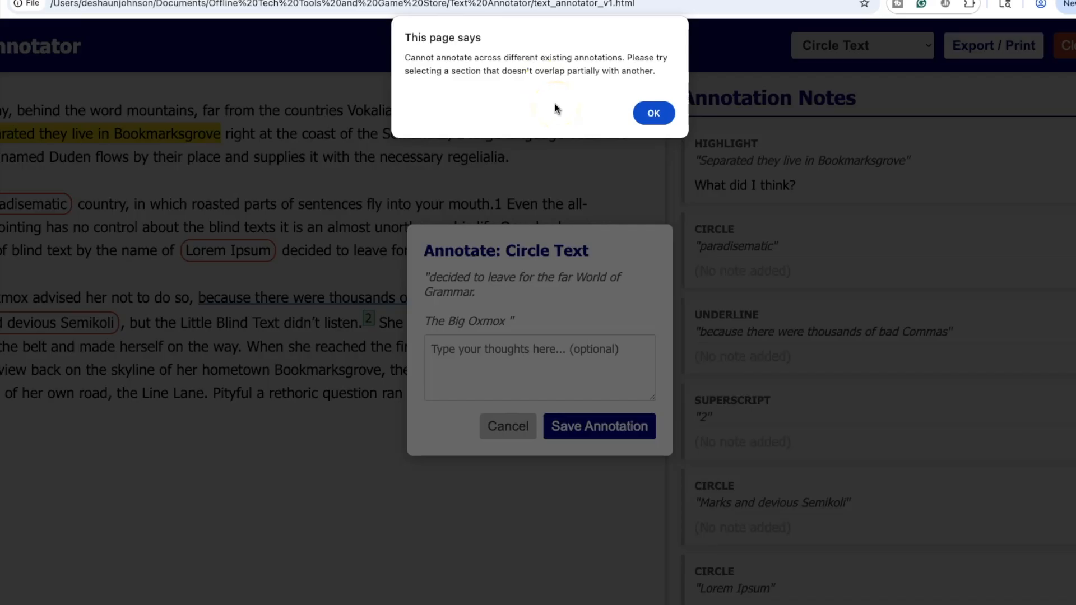
{"action": "left_click", "coordinate": [546, 133]}
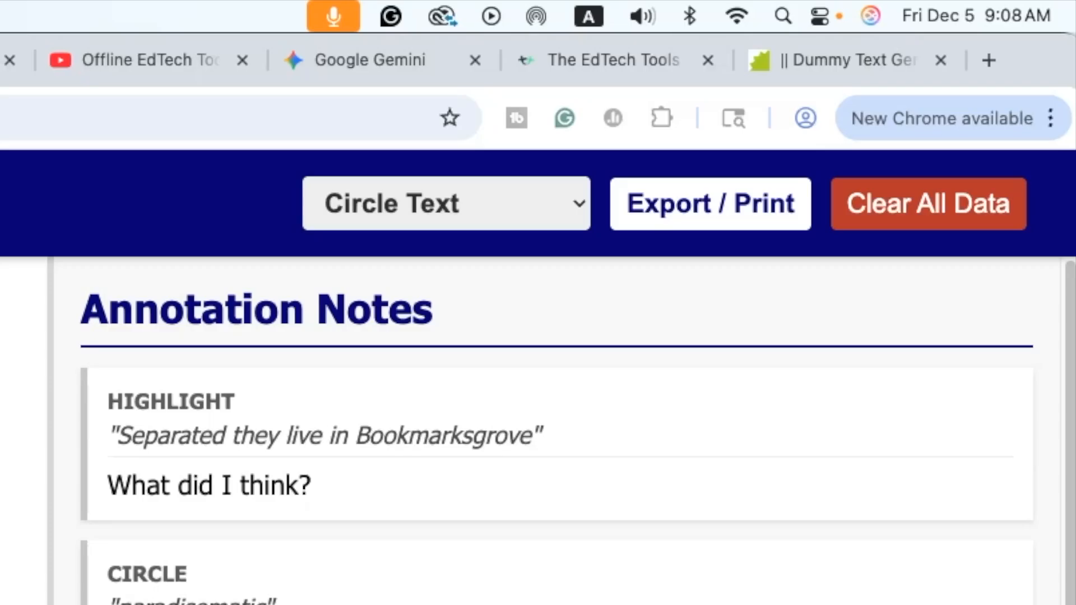
- Switch Wi-Fi off from the macOS menu bar
{"action": "left_click", "coordinate": [738, 19]}
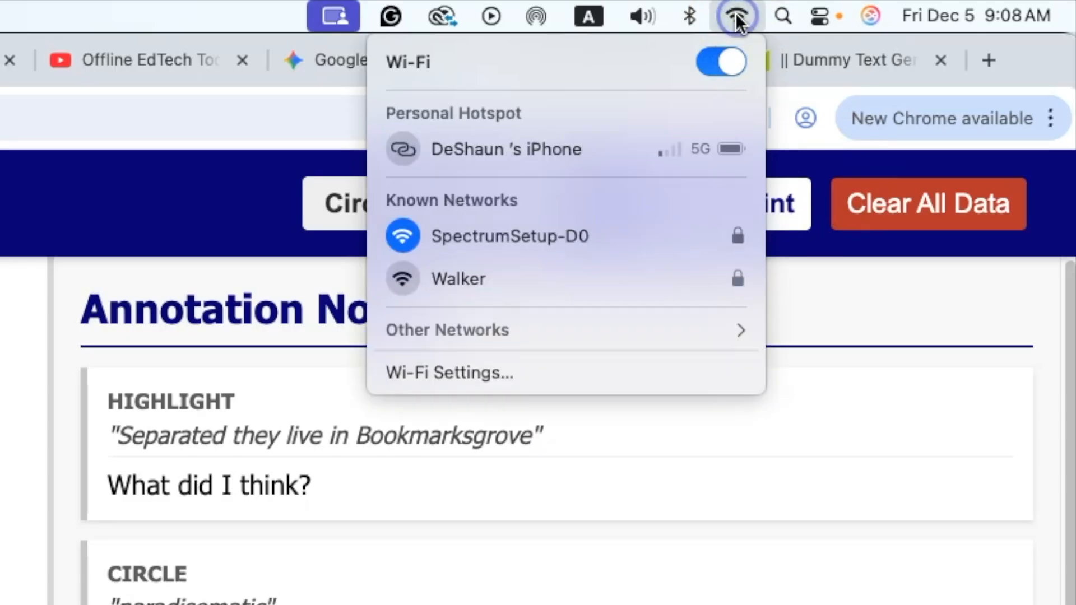
{"action": "left_click", "coordinate": [726, 62]}
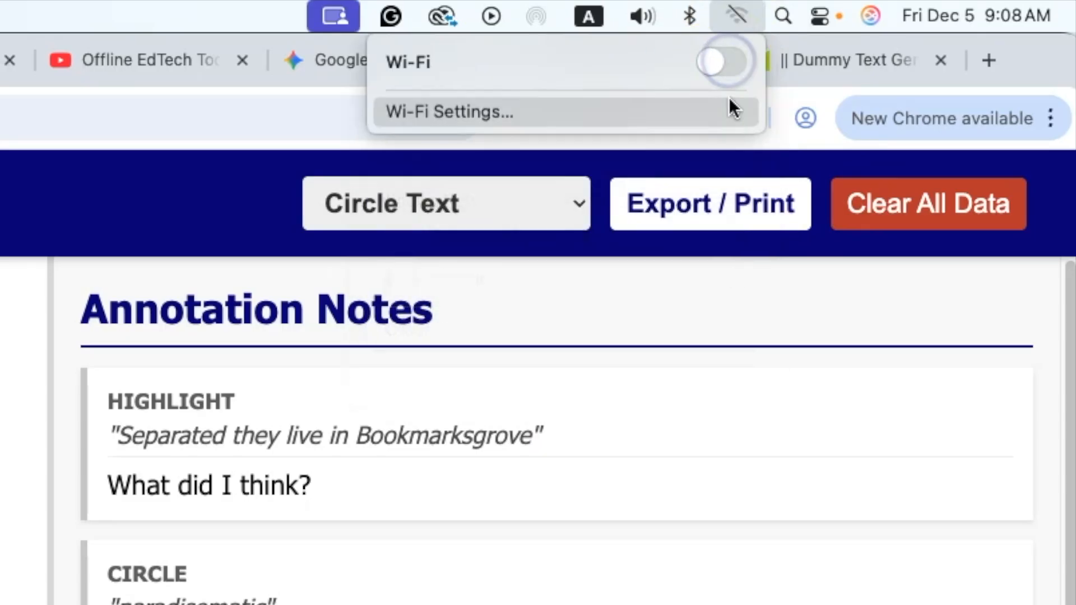
{"action": "left_click", "coordinate": [265, 163]}
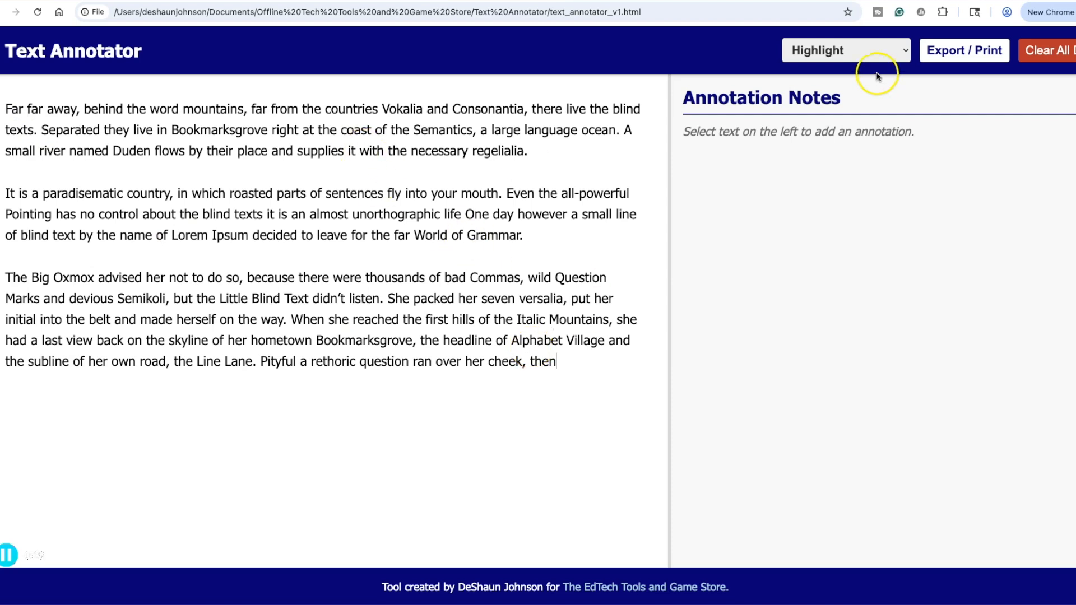
- Highlight 'Bookmarksgrove right at the coast' and the 'Blind Text' to 'She packed' passage in yellow
{"action": "left_click_drag", "start_coordinate": [172, 129], "coordinate": [375, 127]}
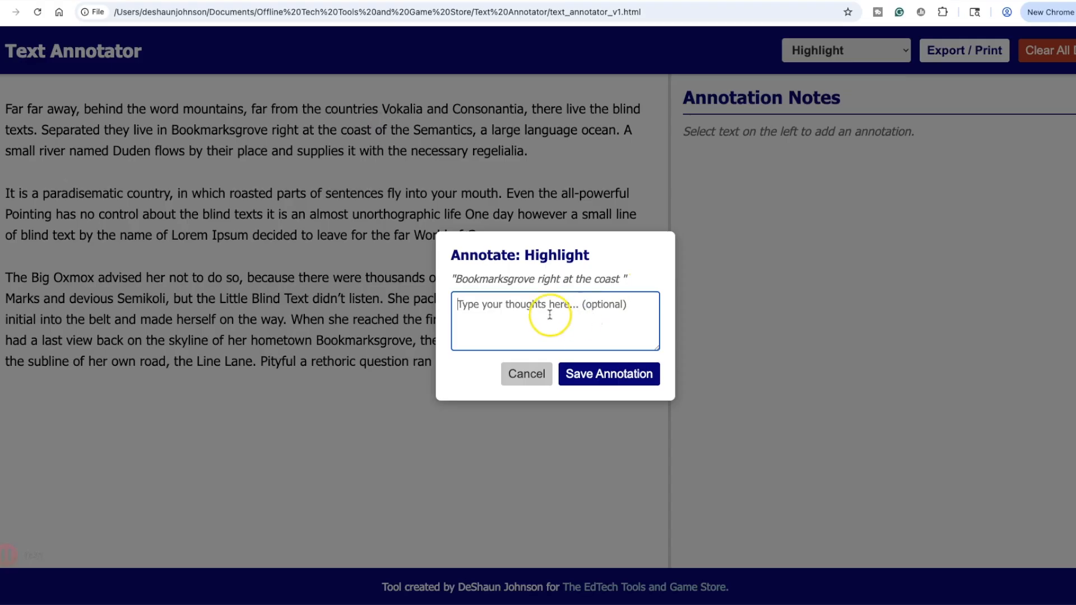
{"action": "left_click", "coordinate": [595, 379]}
{"action": "left_click_drag", "start_coordinate": [248, 303], "coordinate": [463, 299]}
{"action": "left_click", "coordinate": [613, 378]}
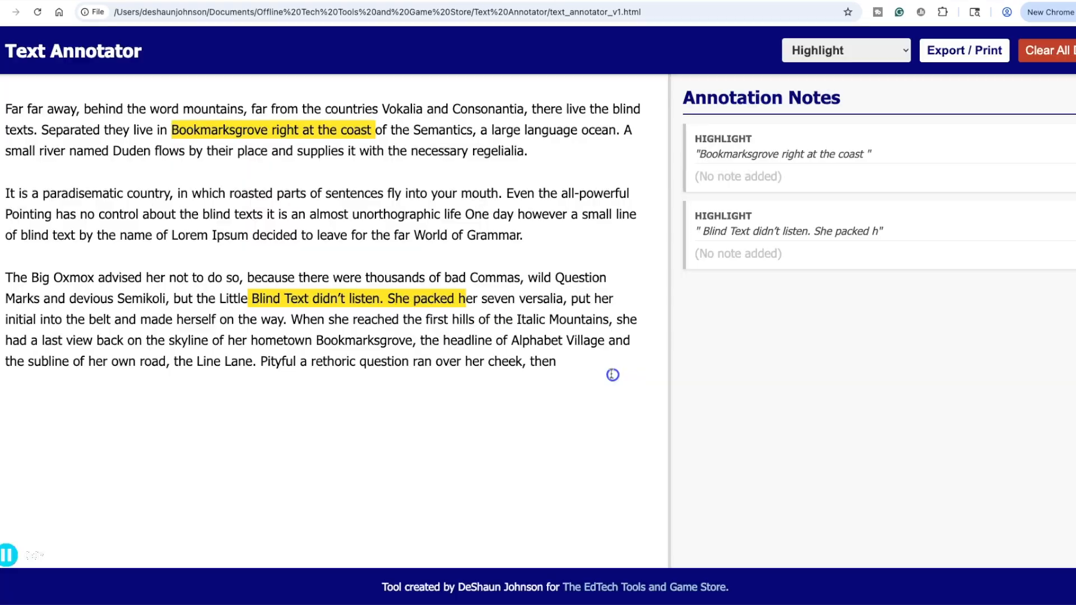
- Add a question mark annotation to 'control about the blind texts it is an almost'
{"action": "left_click", "coordinate": [832, 50]}
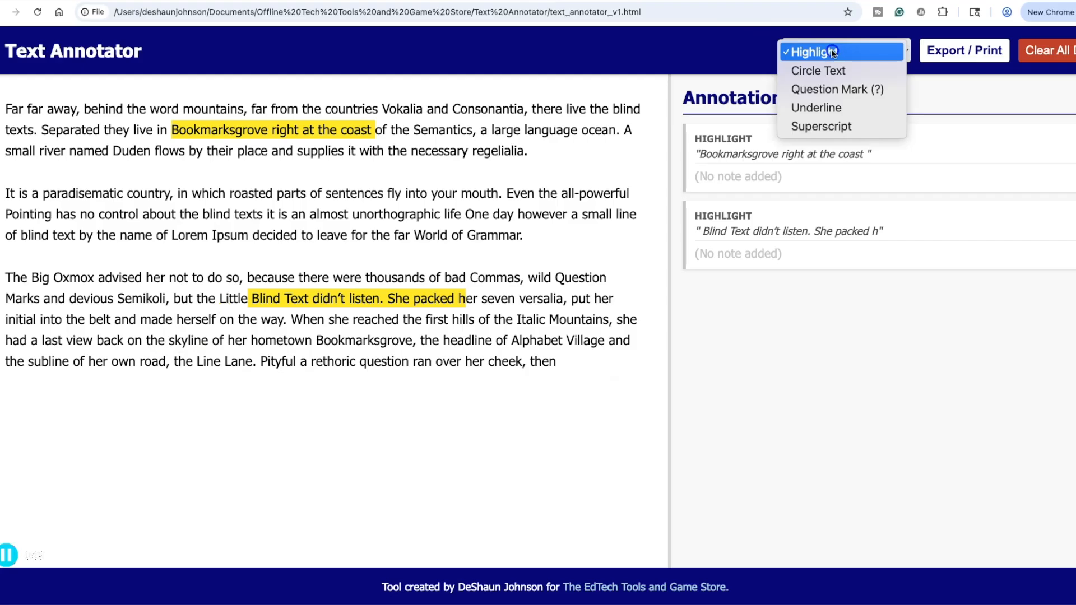
{"action": "left_click", "coordinate": [822, 89]}
{"action": "mouse_move", "coordinate": [99, 214]}
{"action": "left_mouse_down"}
{"action": "mouse_move", "coordinate": [374, 214]}
{"action": "mouse_move", "coordinate": [349, 213]}
{"action": "left_mouse_up"}
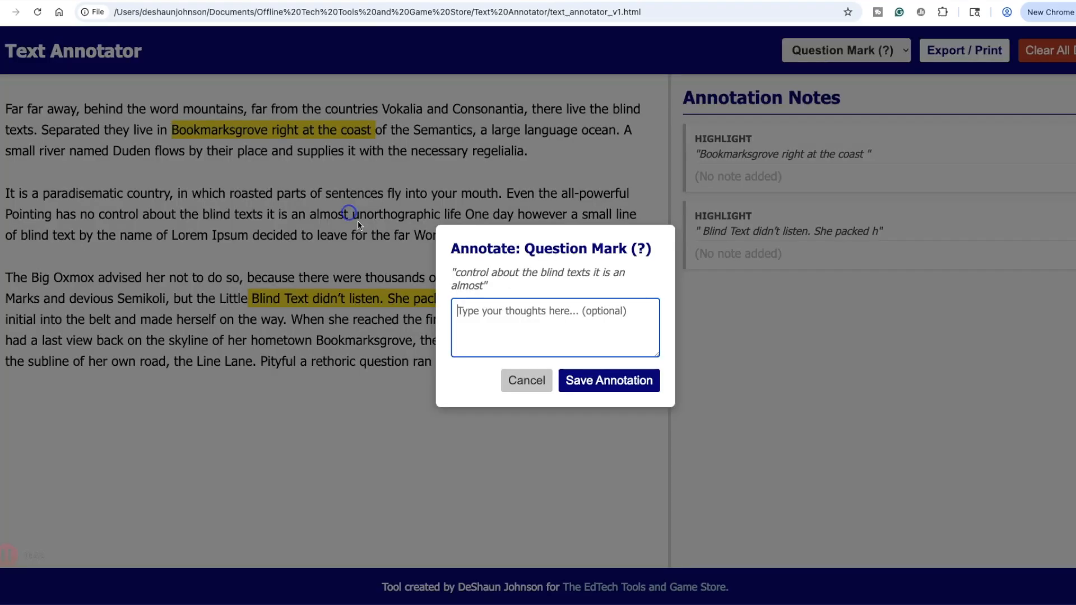
{"action": "left_click", "coordinate": [610, 378]}
{"action": "left_click", "coordinate": [812, 52]}
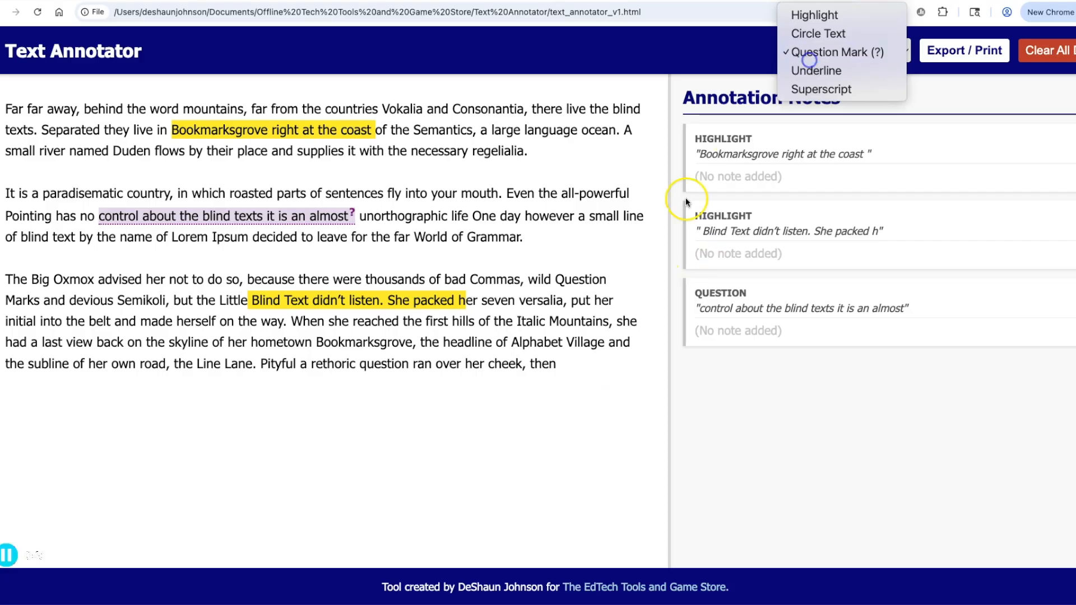
{"action": "left_click", "coordinate": [807, 72]}
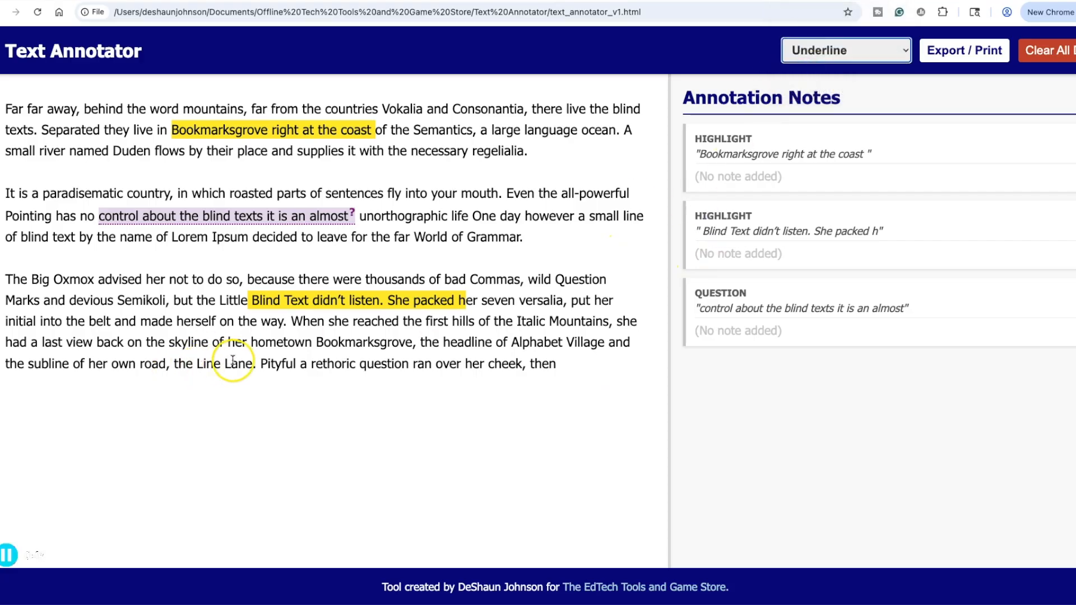
- Underline 'Lane. Pityful a rethoric question ran over her cheek' with the note 'non text'
{"action": "left_click_drag", "start_coordinate": [224, 363], "coordinate": [522, 363]}
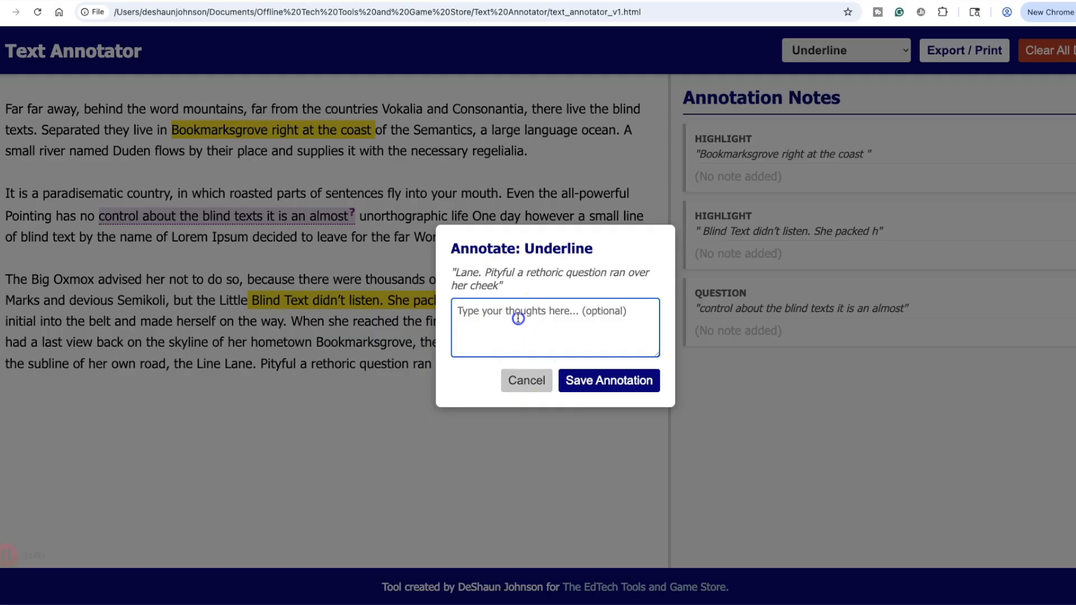
{"action": "type", "text": "non text"}
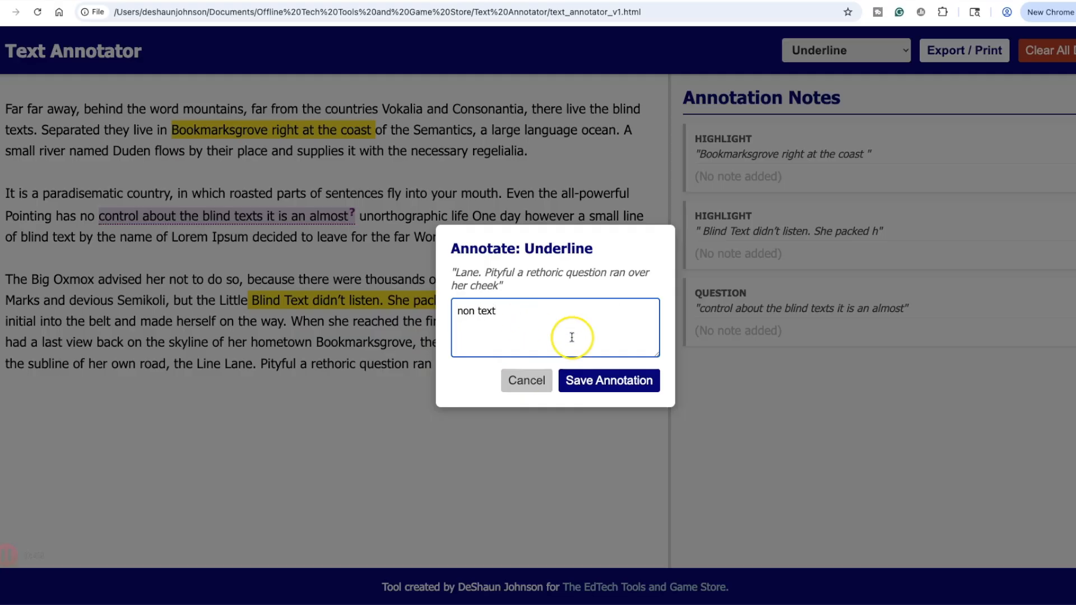
{"action": "left_click", "coordinate": [593, 386]}
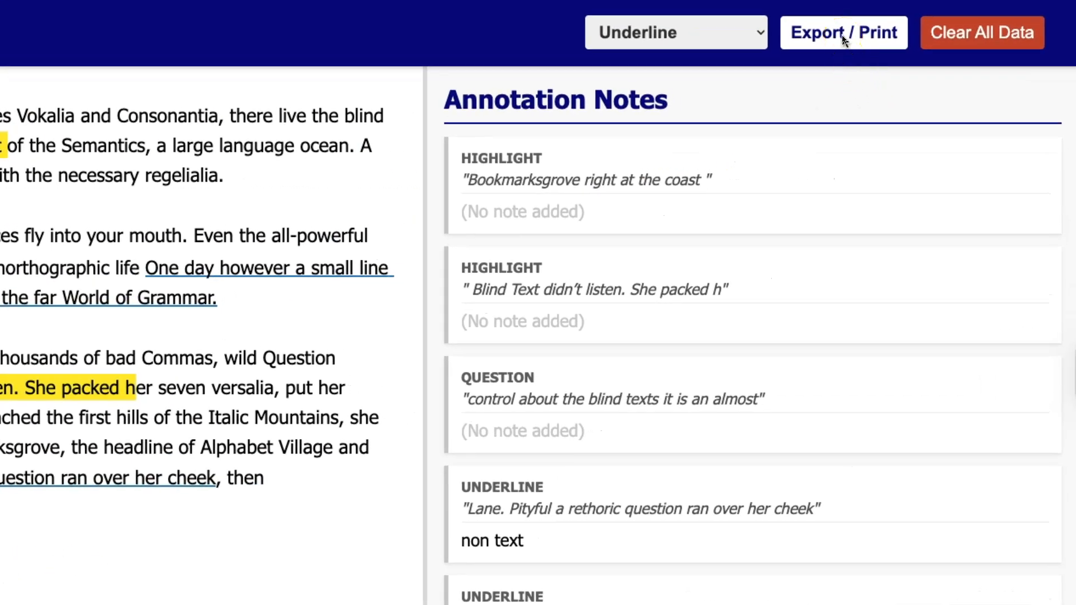
- Open the print dialog for the annotated passage and expand the additional print settings
{"action": "left_click", "coordinate": [840, 38]}
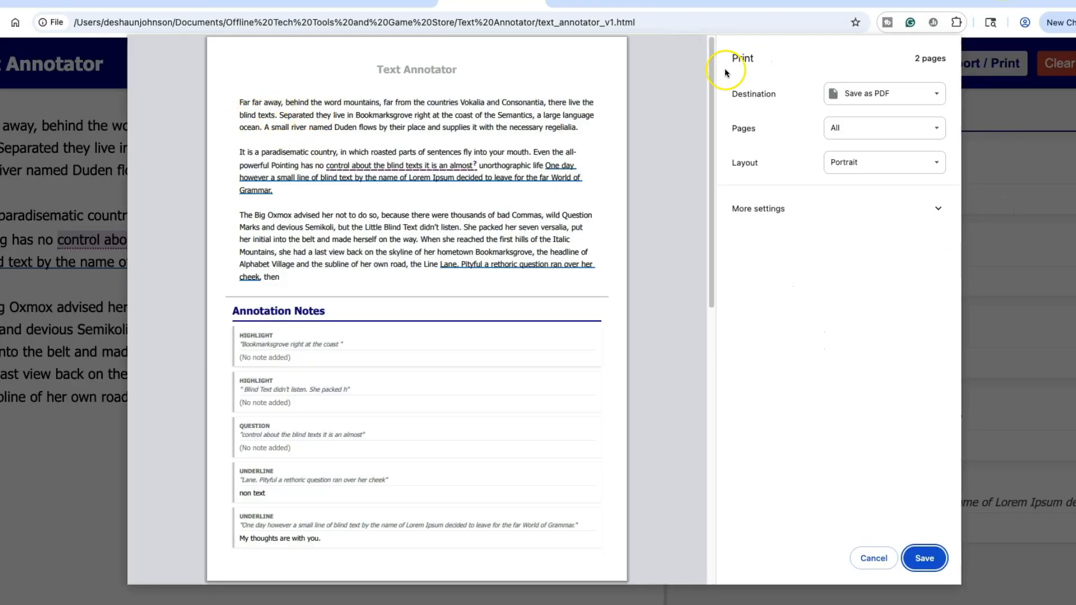
{"action": "mouse_move", "coordinate": [711, 42]}
{"action": "left_mouse_down"}
{"action": "mouse_move", "coordinate": [714, 204]}
{"action": "mouse_move", "coordinate": [685, 353]}
{"action": "mouse_move", "coordinate": [695, 162]}
{"action": "mouse_move", "coordinate": [679, 60]}
{"action": "mouse_move", "coordinate": [679, 106]}
{"action": "left_mouse_up"}
{"action": "left_click", "coordinate": [884, 193]}
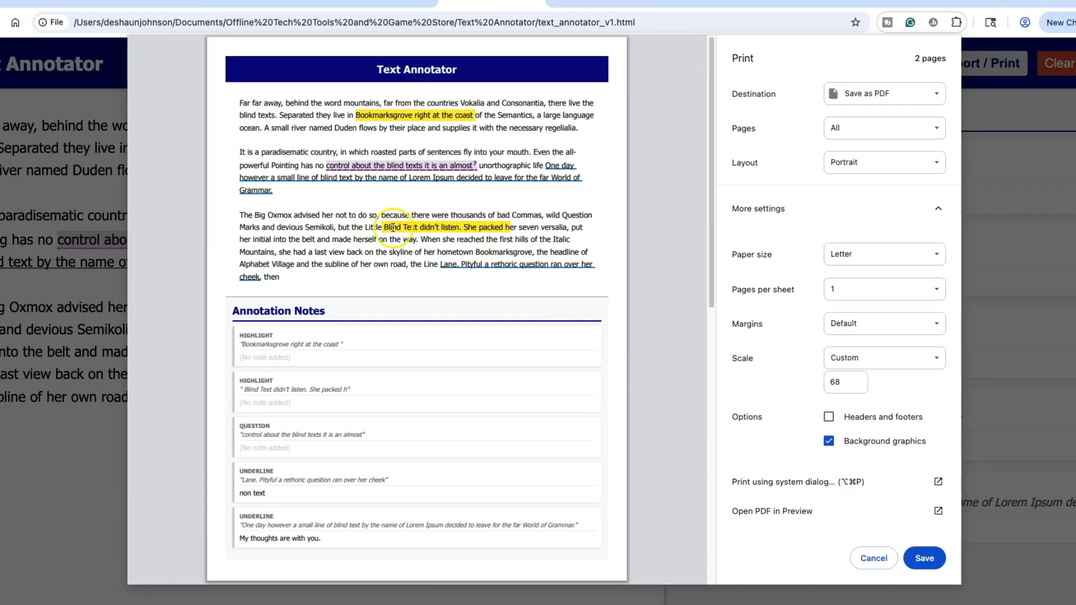
- Turn Background graphics off and back on so the PDF keeps the title banner and highlights
{"action": "scroll", "coordinate": [411, 286], "scroll_direction": "down", "scroll_amount": 10}
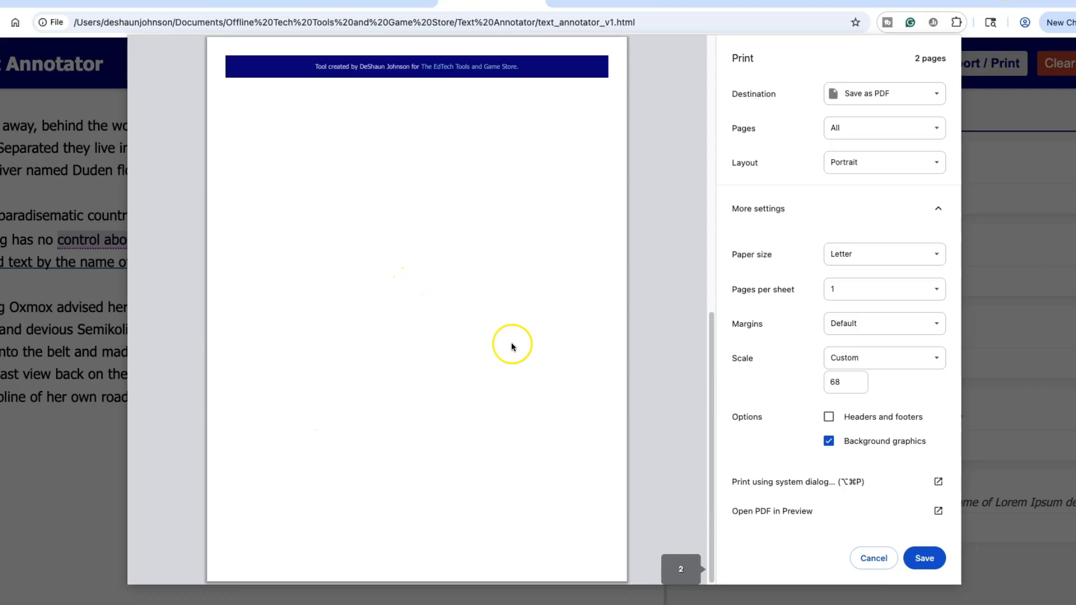
{"action": "scroll", "coordinate": [503, 343], "scroll_direction": "up", "scroll_amount": 8}
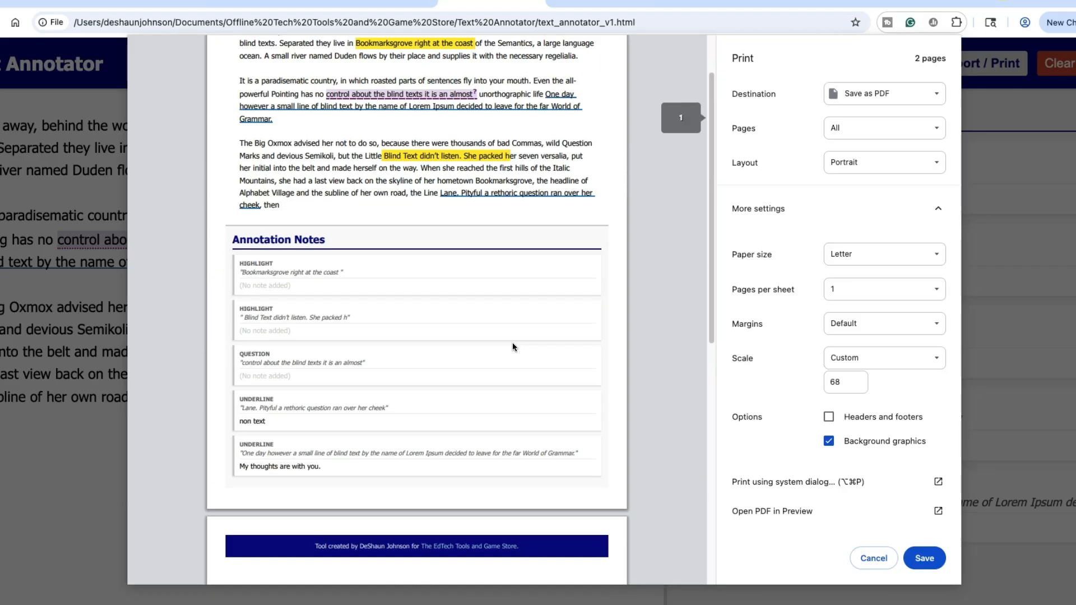
{"action": "scroll", "coordinate": [512, 347], "scroll_direction": "up", "scroll_amount": 3}
{"action": "left_click", "coordinate": [377, 205]}
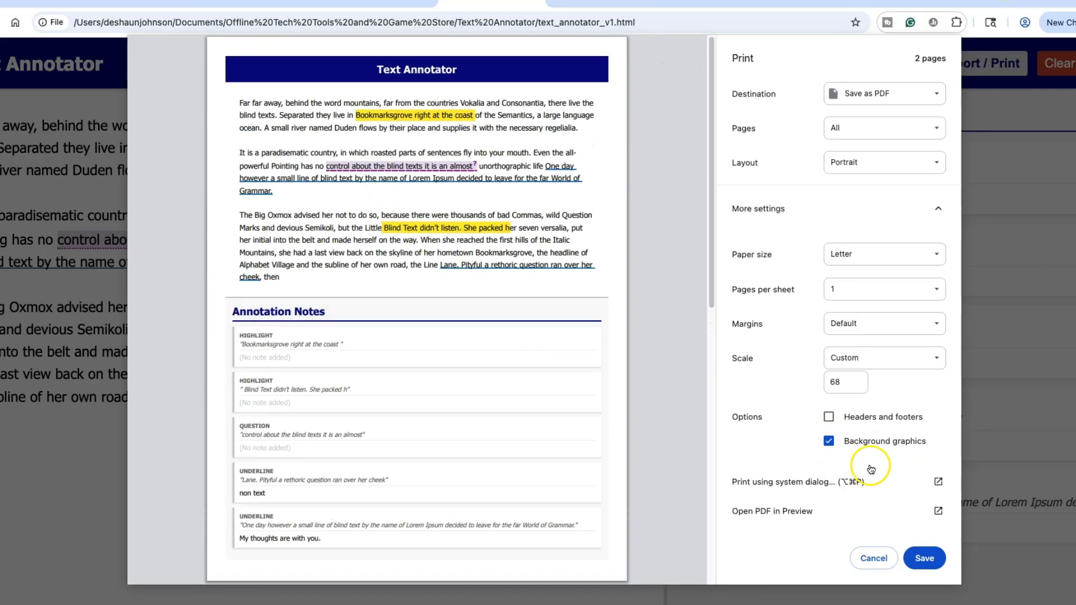
{"action": "left_click", "coordinate": [830, 442]}
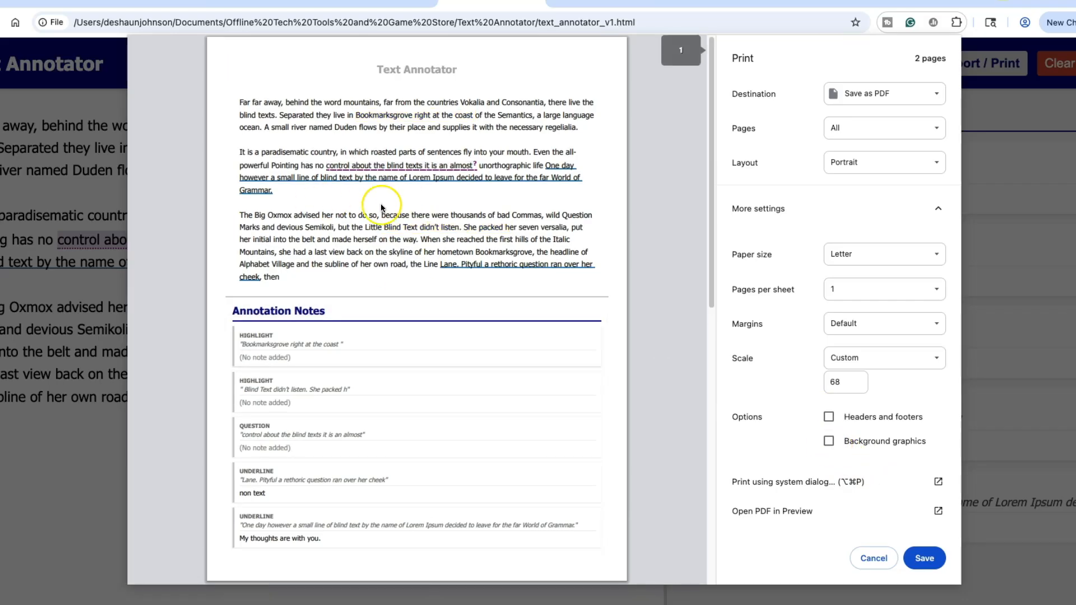
{"action": "left_click", "coordinate": [829, 442]}
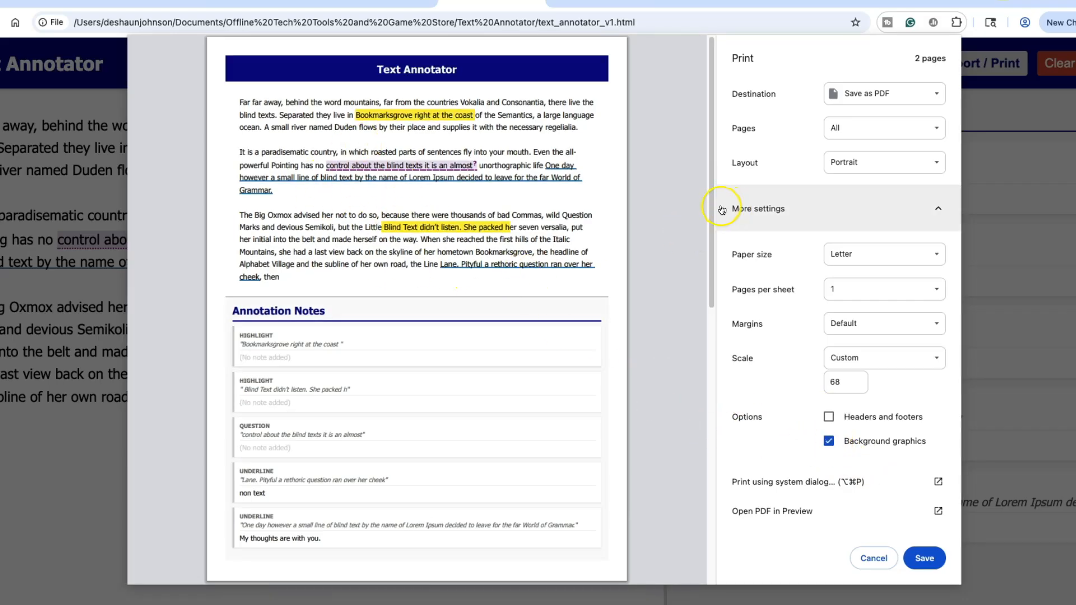
{"action": "left_click_drag", "start_coordinate": [714, 196], "coordinate": [690, 189]}
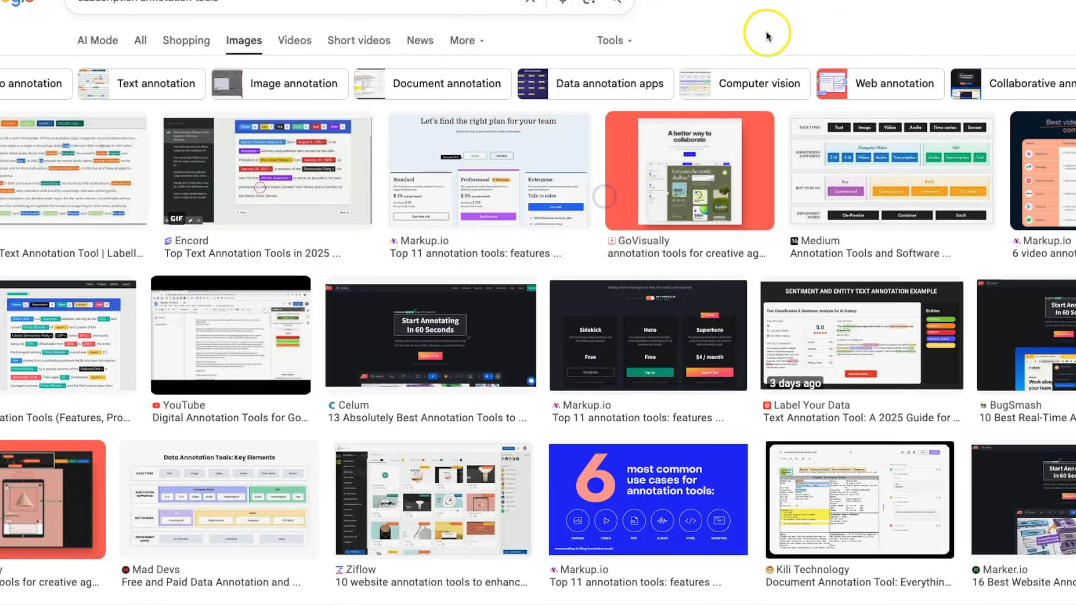
{"action": "scroll", "coordinate": [767, 194], "scroll_direction": "down", "scroll_amount": 1}
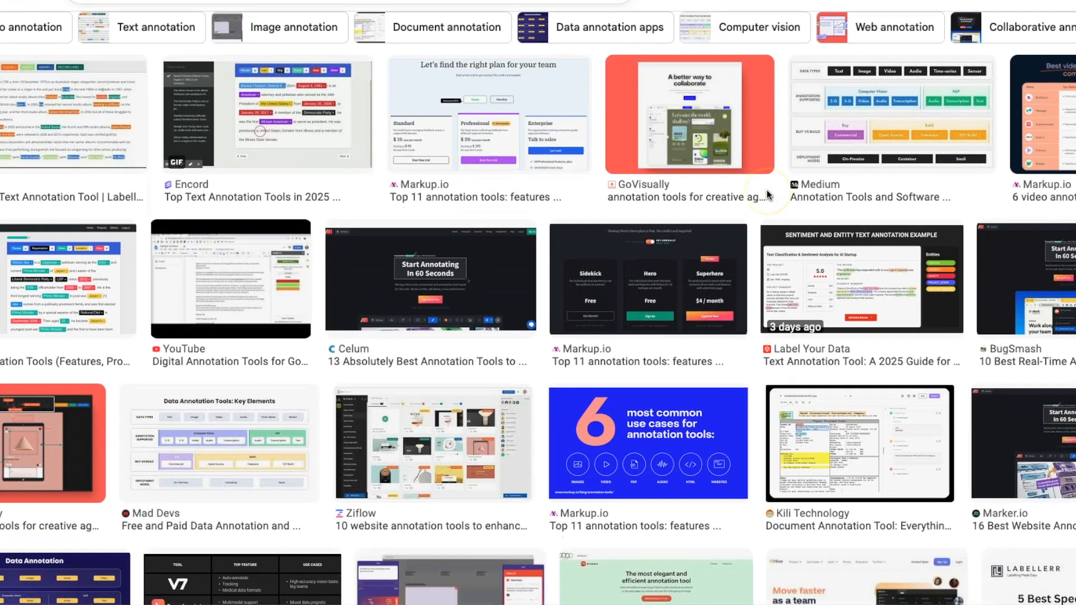
{"action": "scroll", "coordinate": [767, 191], "scroll_direction": "down", "scroll_amount": 1}
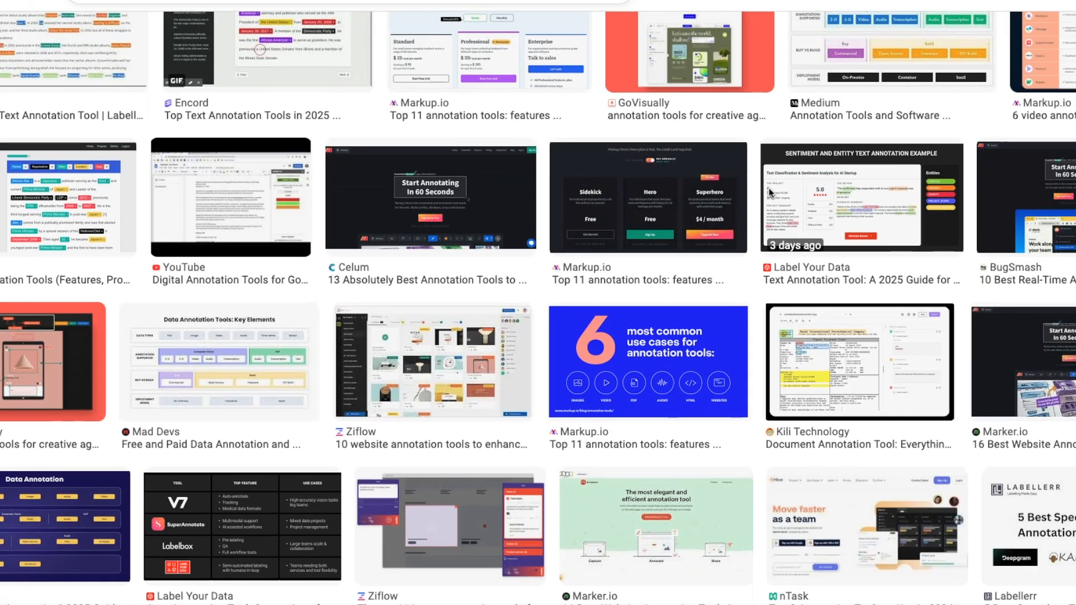
{"action": "scroll", "coordinate": [769, 187], "scroll_direction": "down", "scroll_amount": 4}
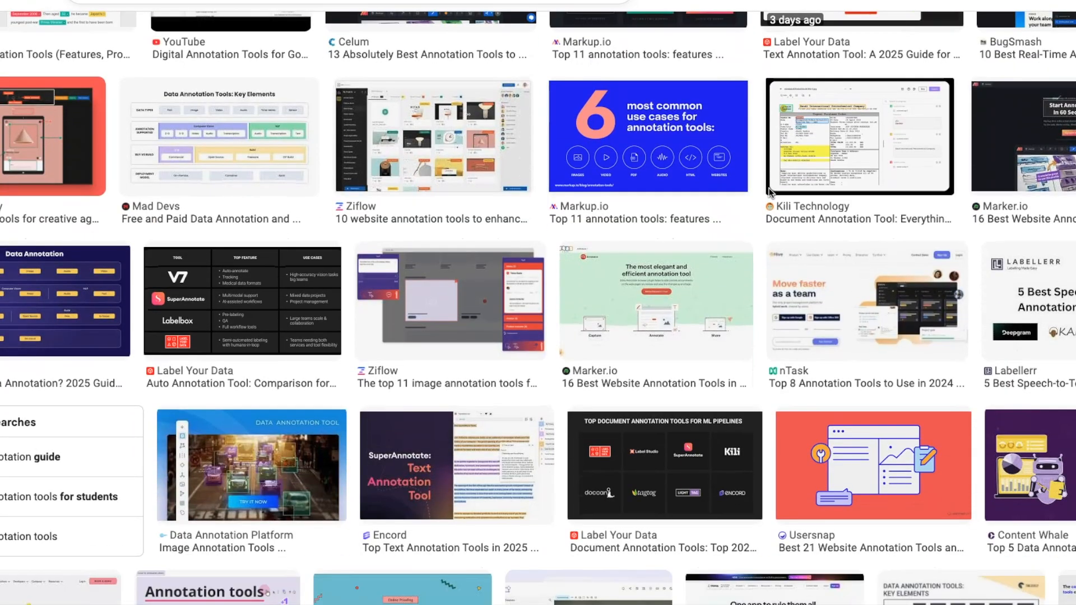
{"action": "scroll", "coordinate": [769, 188], "scroll_direction": "down", "scroll_amount": 3}
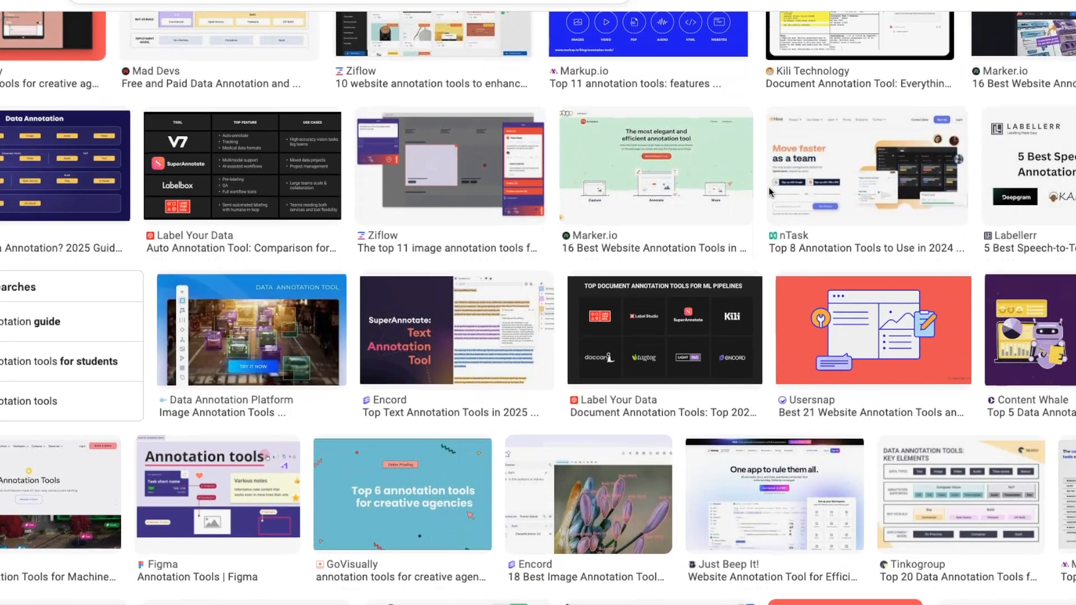
{"action": "scroll", "coordinate": [768, 192], "scroll_direction": "down", "scroll_amount": 2}
{"action": "scroll", "coordinate": [769, 192], "scroll_direction": "down", "scroll_amount": 2}
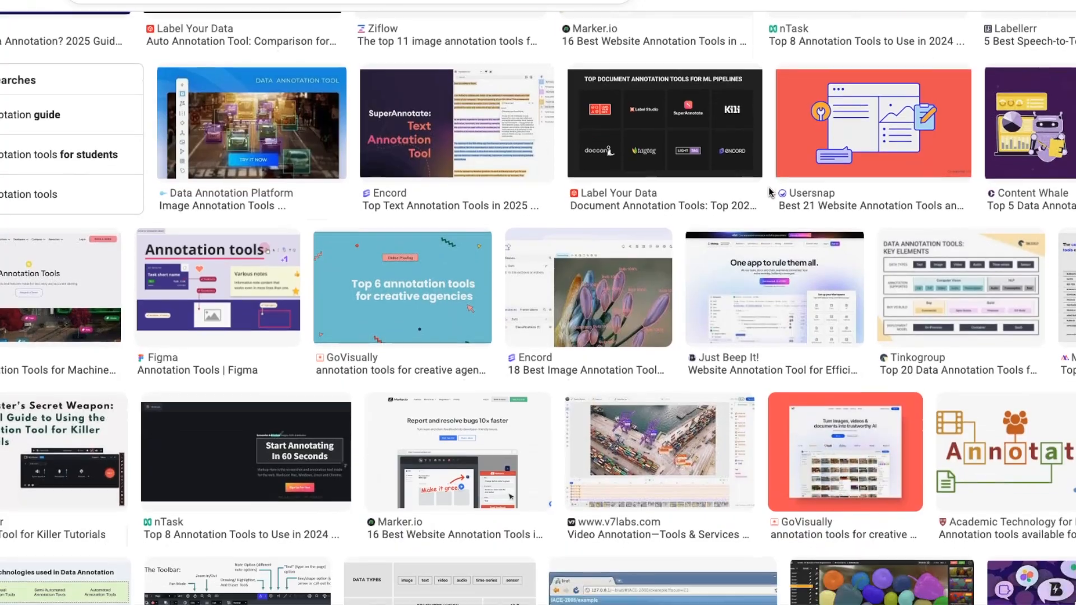
{"action": "scroll", "coordinate": [768, 188], "scroll_direction": "down", "scroll_amount": 1}
{"action": "scroll", "coordinate": [768, 187], "scroll_direction": "down", "scroll_amount": 1}
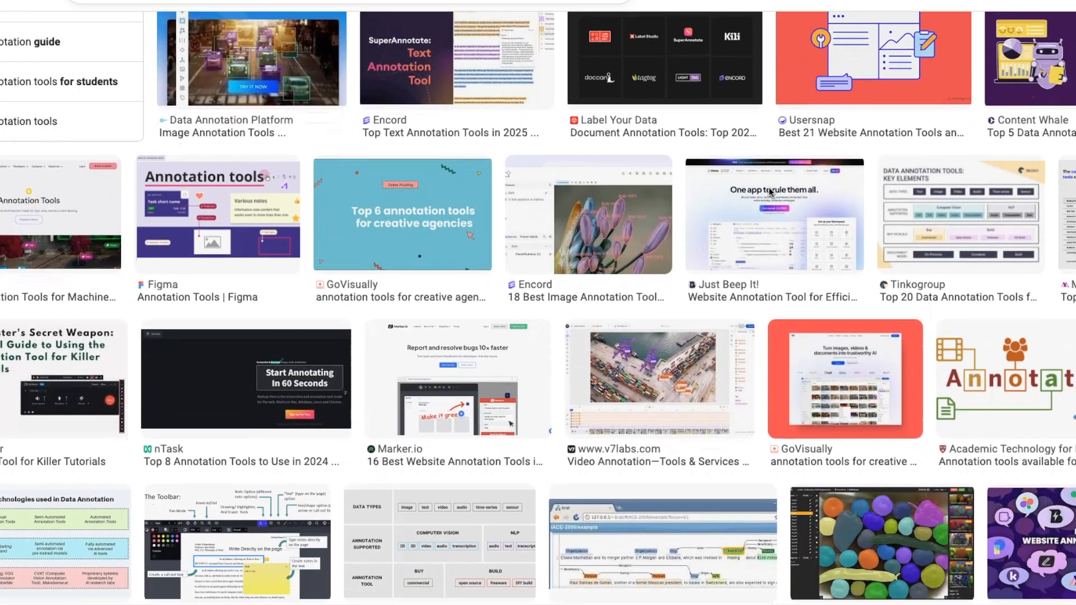
{"action": "scroll", "coordinate": [769, 191], "scroll_direction": "down", "scroll_amount": 2}
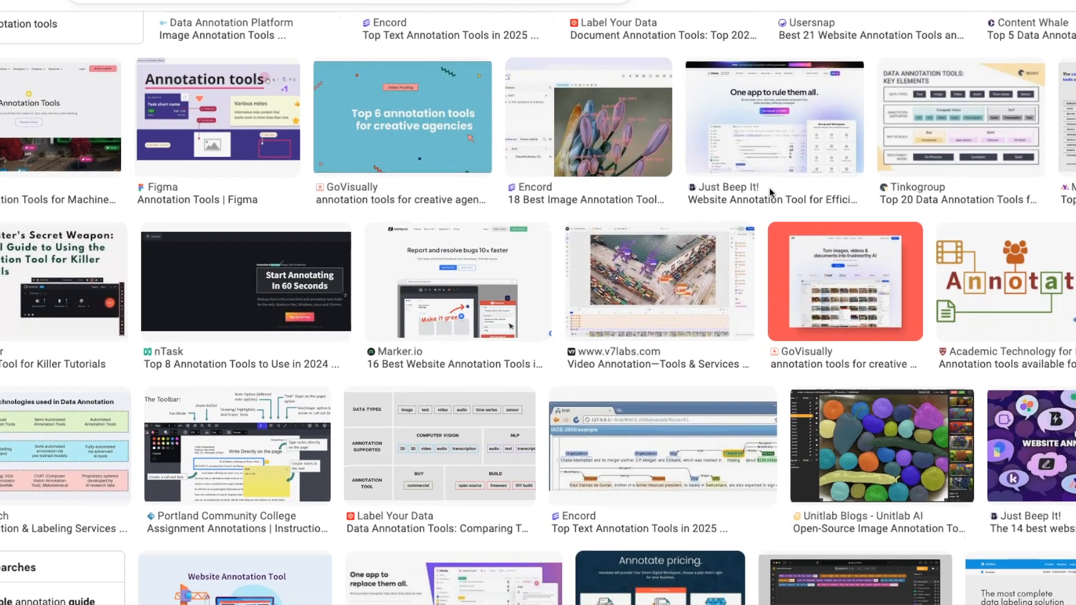
{"action": "scroll", "coordinate": [768, 188], "scroll_direction": "down", "scroll_amount": 3}
{"action": "scroll", "coordinate": [769, 188], "scroll_direction": "up", "scroll_amount": 3}
{"action": "scroll", "coordinate": [768, 187], "scroll_direction": "down", "scroll_amount": 1}
{"action": "scroll", "coordinate": [768, 187], "scroll_direction": "down", "scroll_amount": 4}
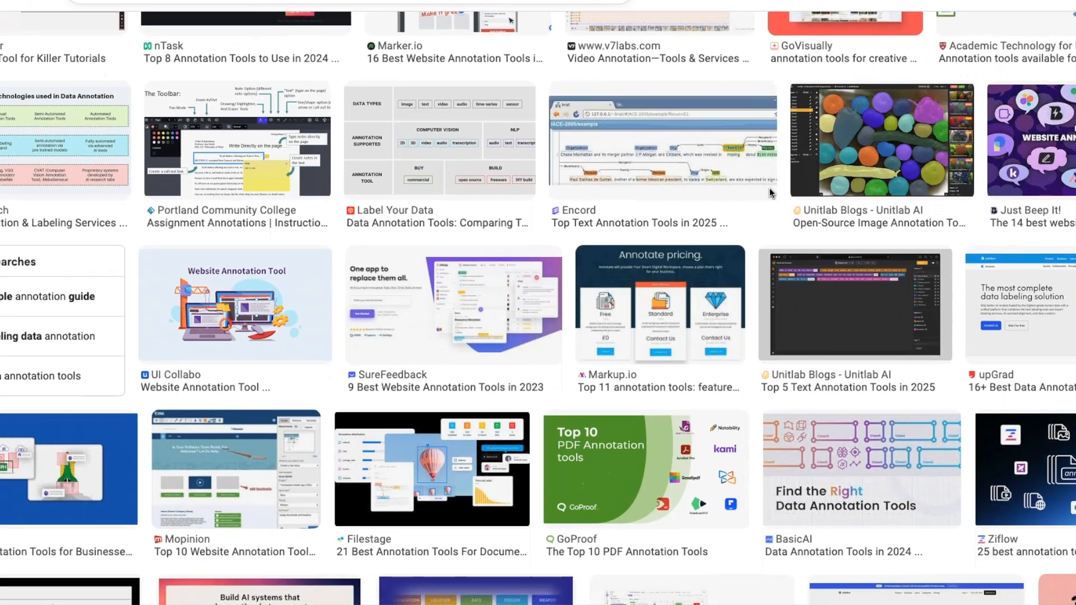
{"action": "scroll", "coordinate": [769, 187], "scroll_direction": "down", "scroll_amount": 2}
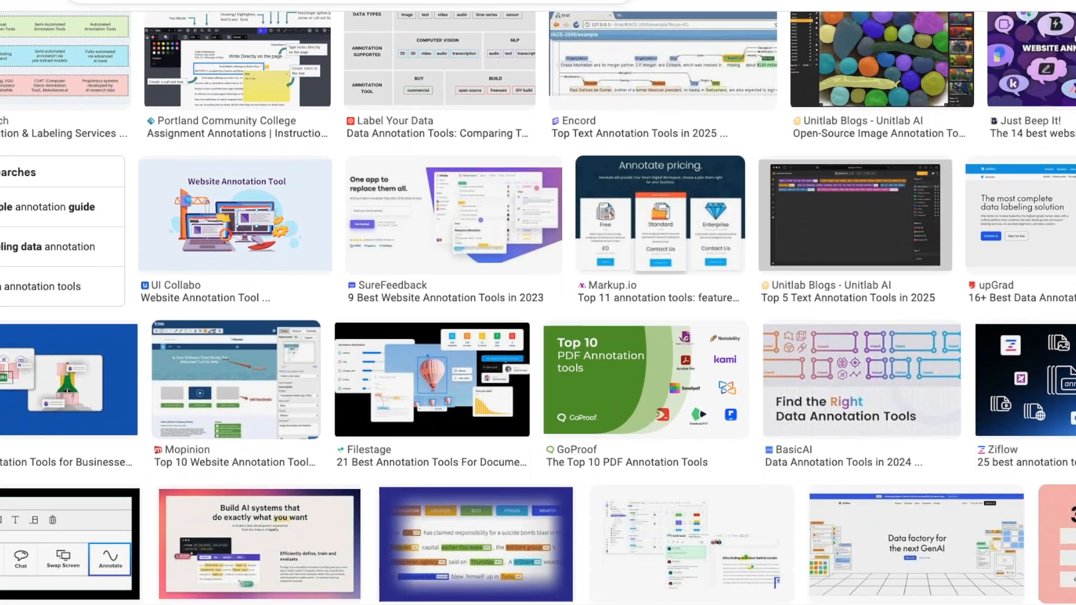
{"action": "scroll", "coordinate": [768, 187], "scroll_direction": "up", "scroll_amount": 1}
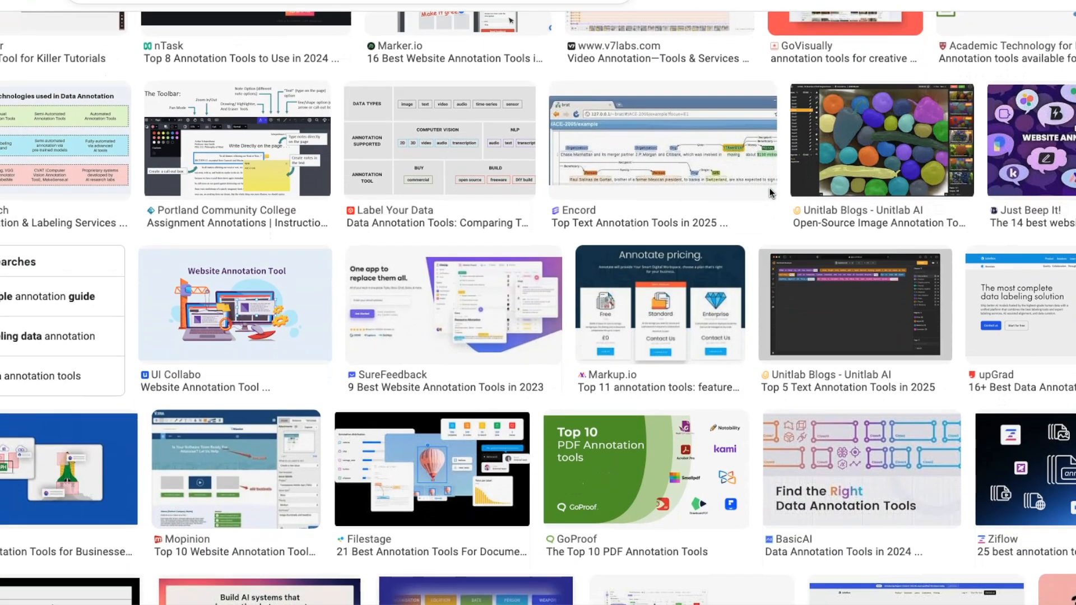
{"action": "scroll", "coordinate": [768, 187], "scroll_direction": "down", "scroll_amount": 1}
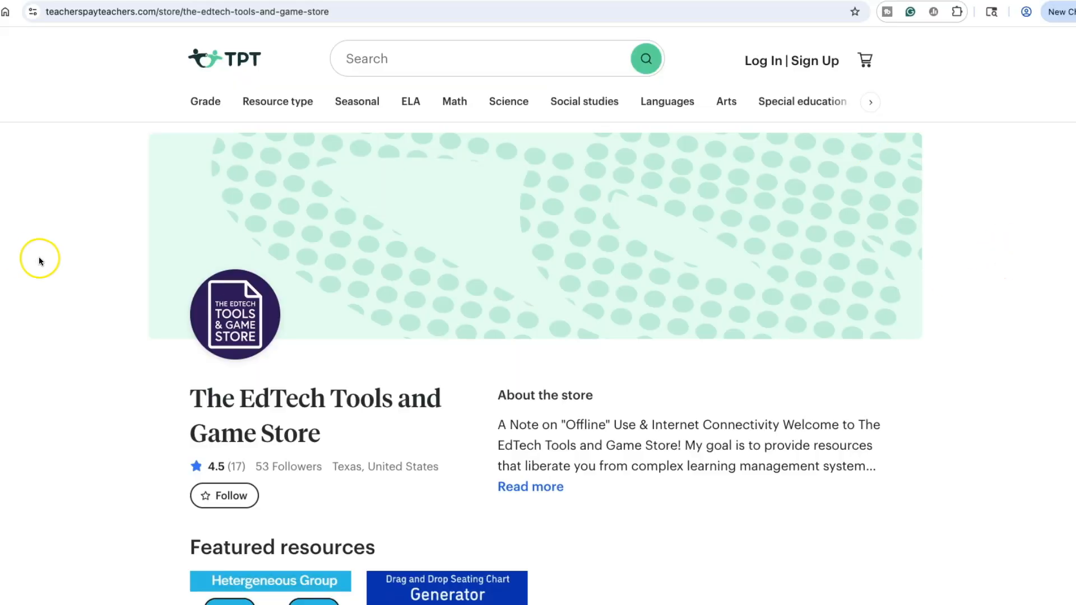
{"action": "scroll", "coordinate": [986, 309], "scroll_direction": "down", "scroll_amount": 5}
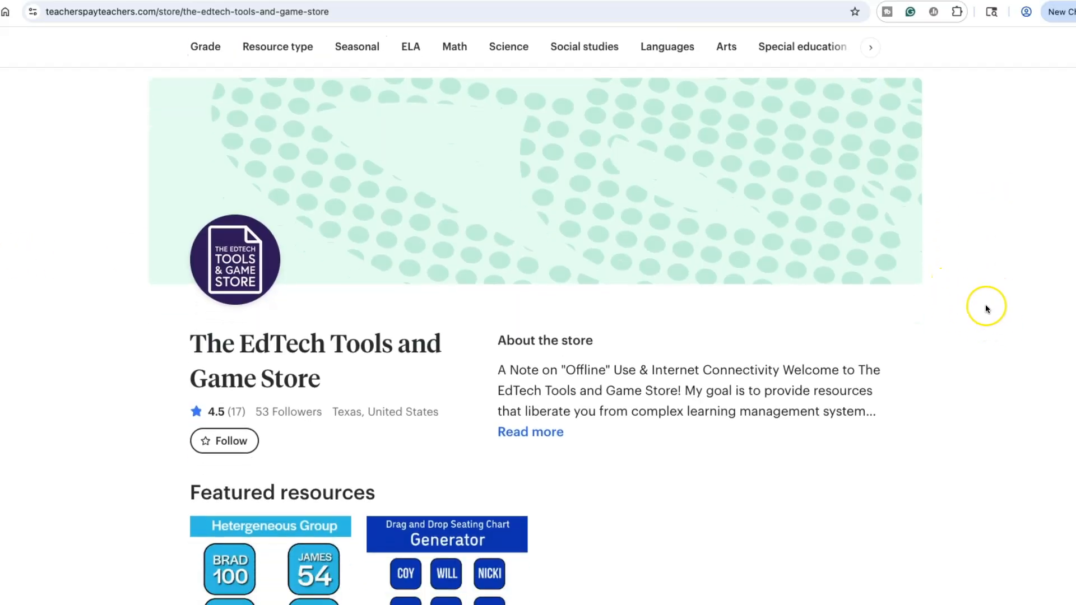
{"action": "scroll", "coordinate": [987, 309], "scroll_direction": "down", "scroll_amount": 4}
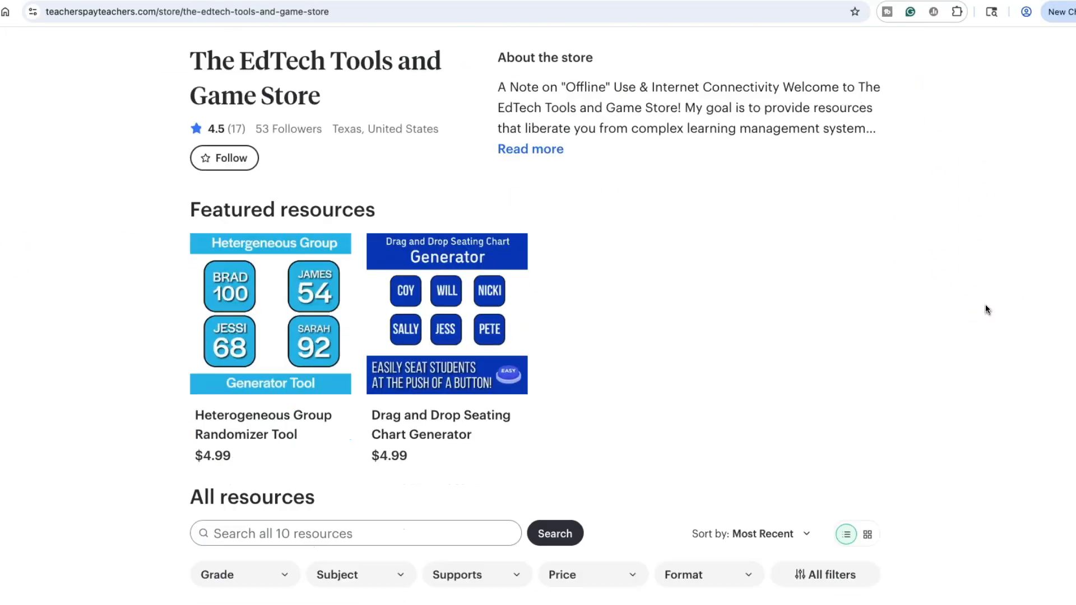
{"action": "scroll", "coordinate": [685, 189], "scroll_direction": "down", "scroll_amount": 5}
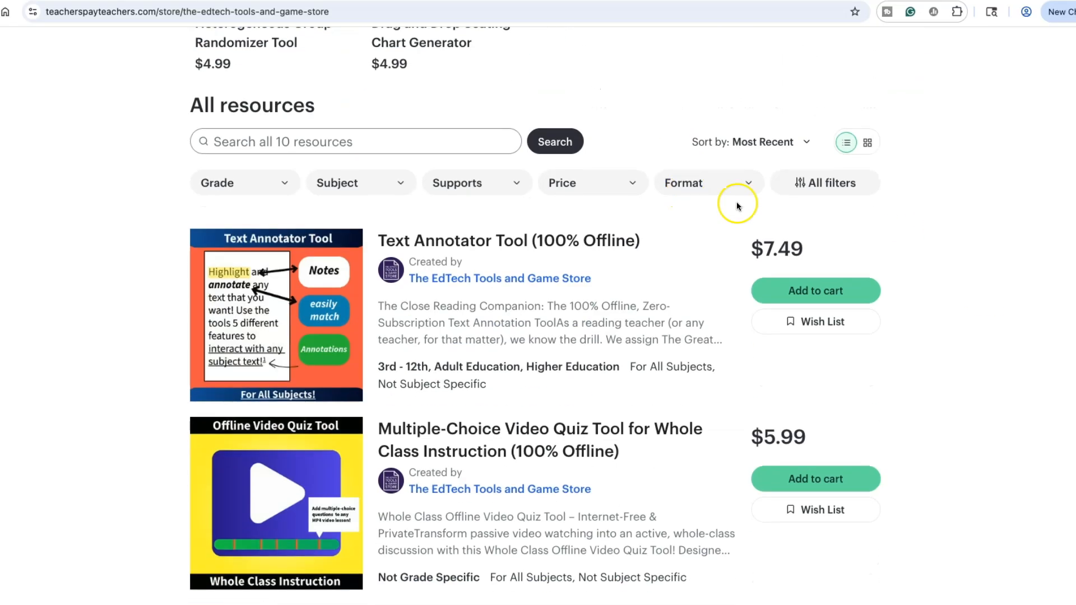
{"action": "scroll", "coordinate": [983, 301], "scroll_direction": "down", "scroll_amount": 6}
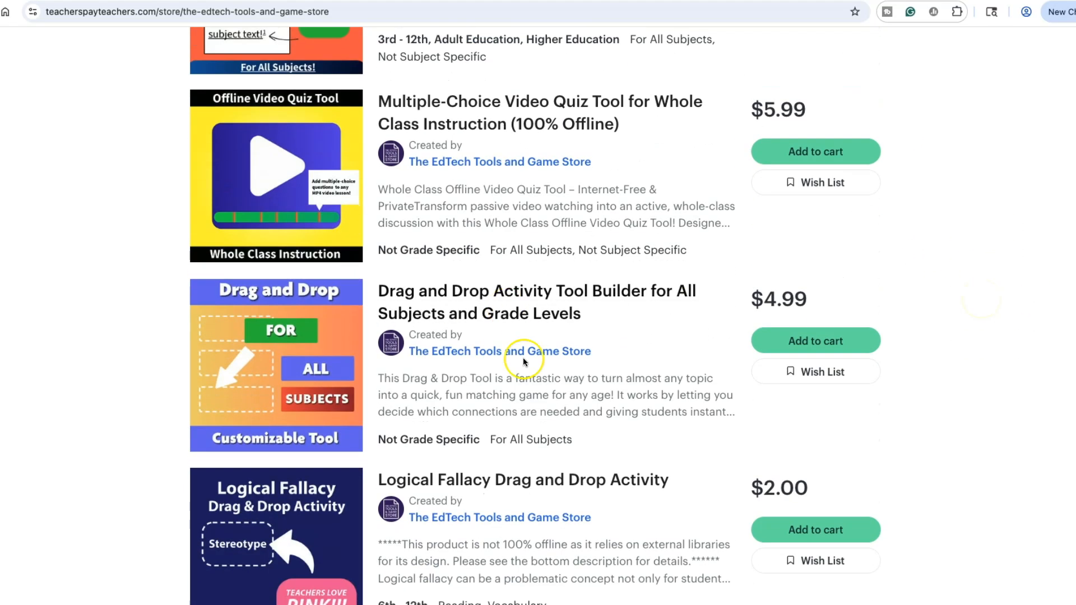
{"action": "scroll", "coordinate": [550, 346], "scroll_direction": "down", "scroll_amount": 3}
{"action": "scroll", "coordinate": [550, 346], "scroll_direction": "down", "scroll_amount": 5}
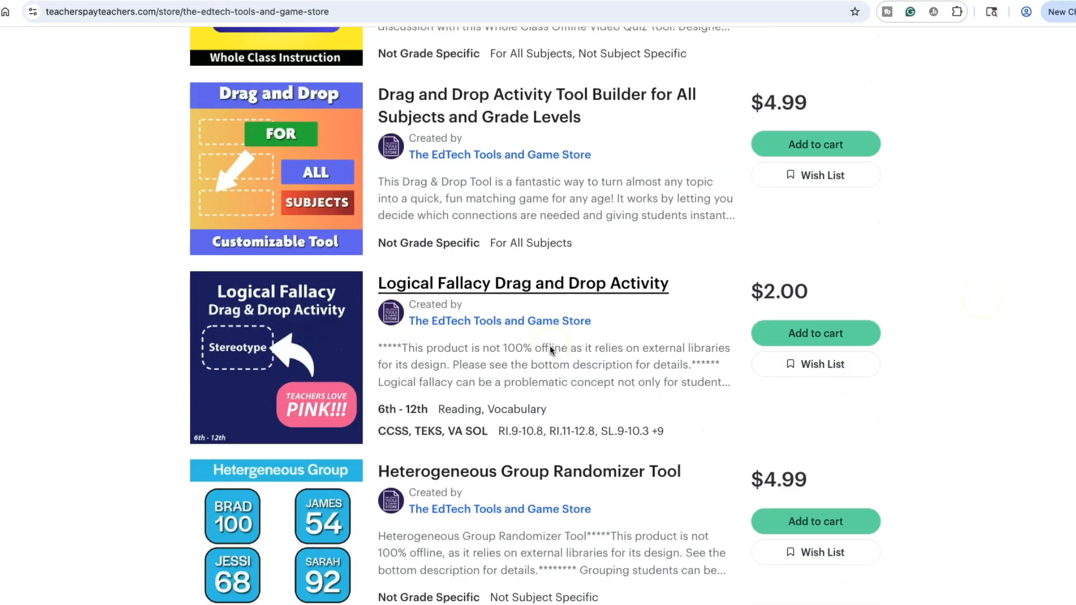
{"action": "scroll", "coordinate": [579, 343], "scroll_direction": "down", "scroll_amount": 8}
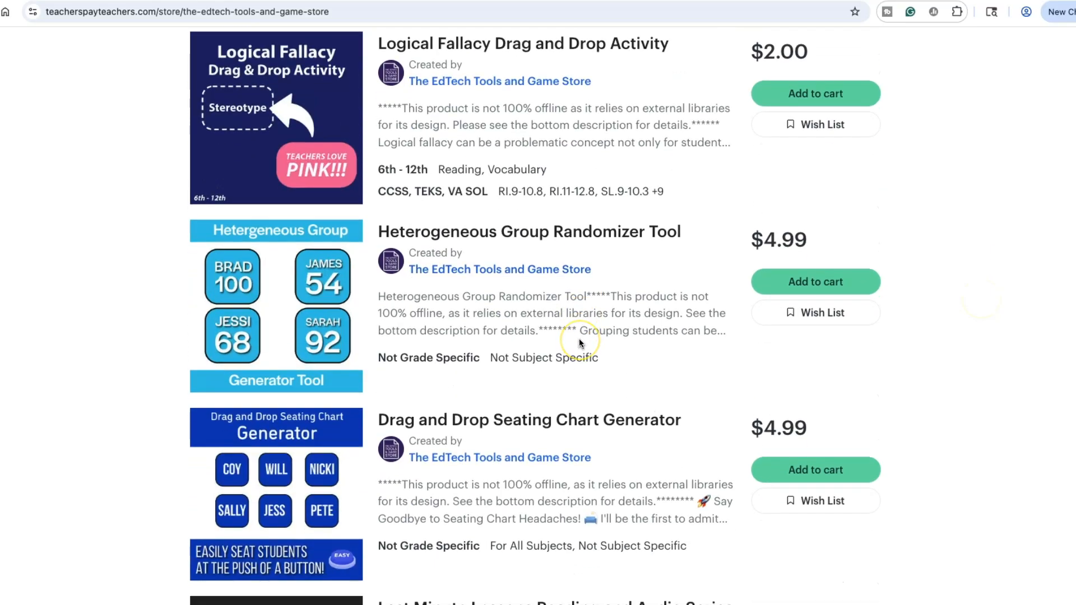
{"action": "scroll", "coordinate": [579, 343], "scroll_direction": "down", "scroll_amount": 5}
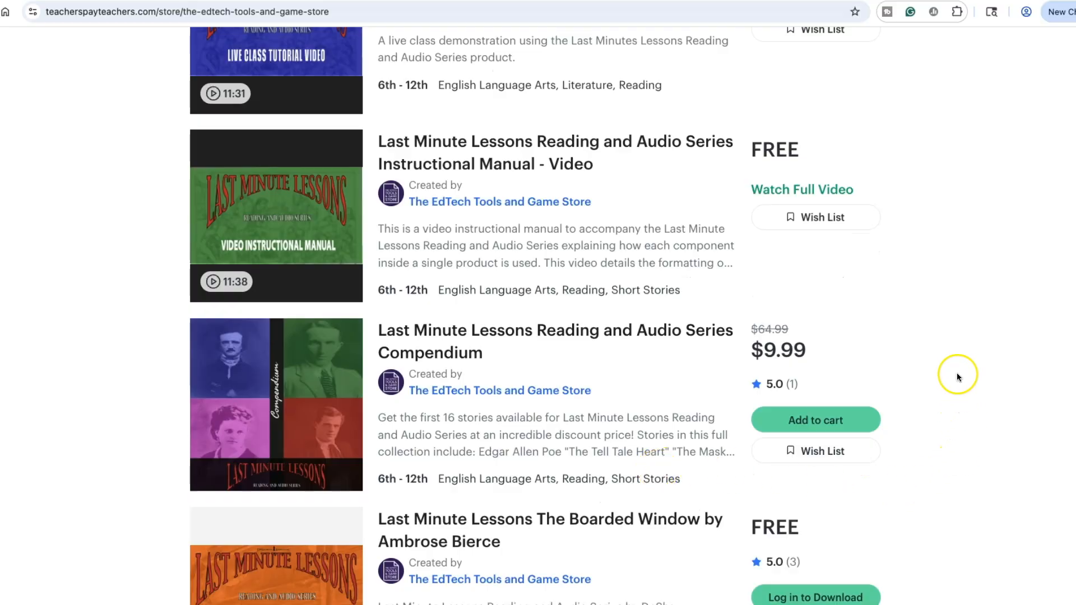
{"action": "scroll", "coordinate": [956, 376], "scroll_direction": "down", "scroll_amount": 4}
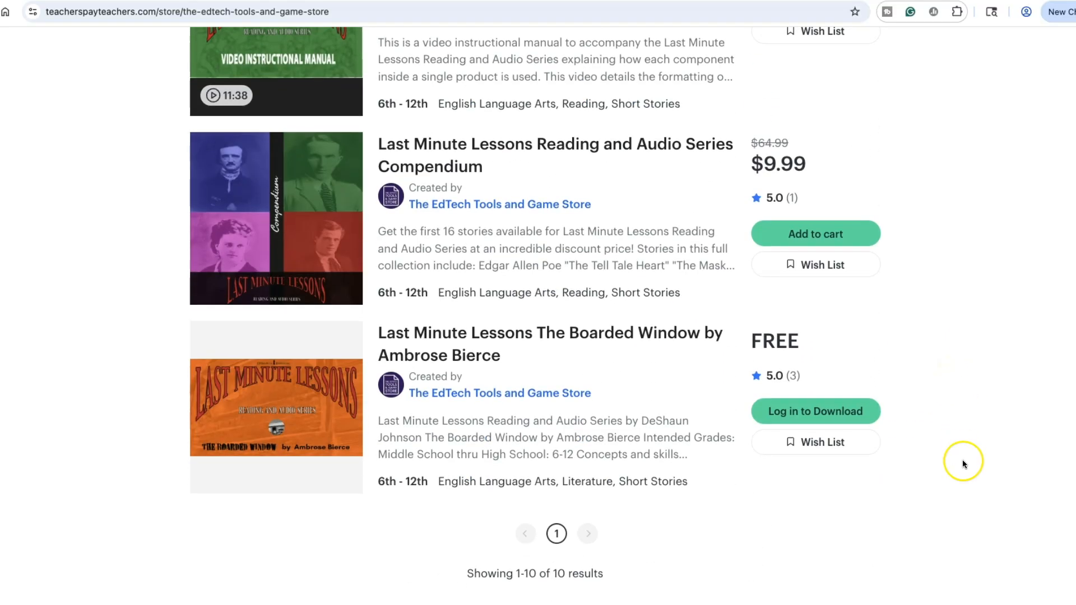
{"action": "scroll", "coordinate": [964, 463], "scroll_direction": "up", "scroll_amount": 3}
{"action": "scroll", "coordinate": [963, 461], "scroll_direction": "up", "scroll_amount": 14}
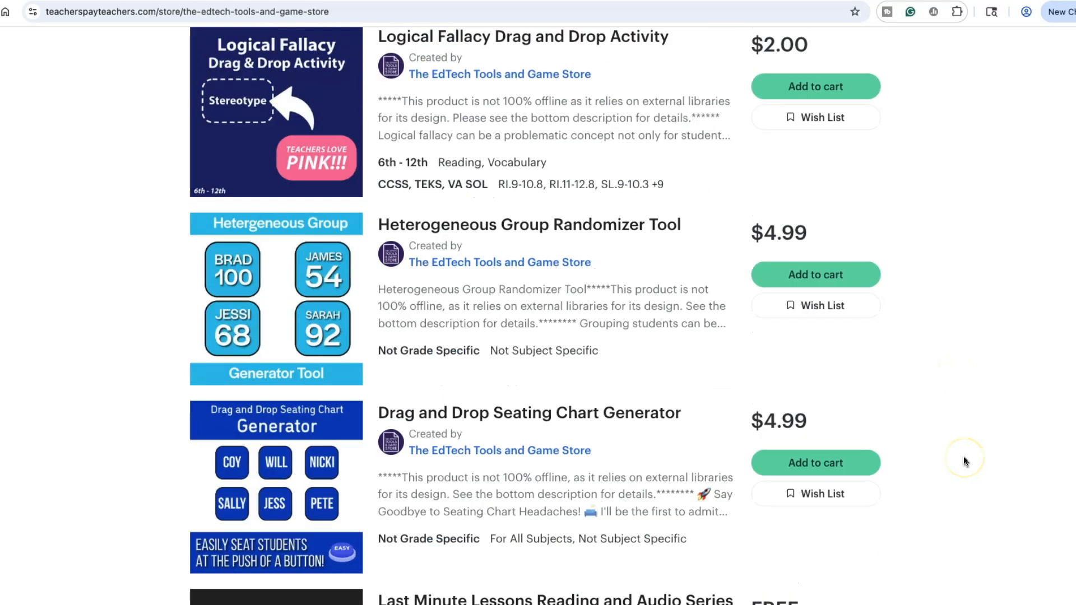
{"action": "scroll", "coordinate": [963, 460], "scroll_direction": "up", "scroll_amount": 9}
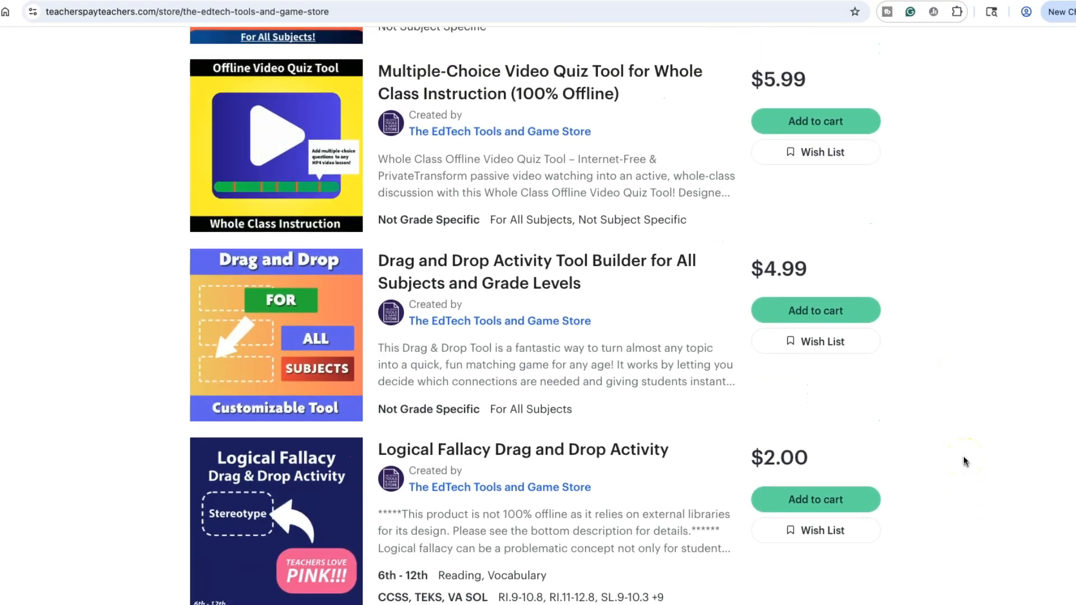
{"action": "scroll", "coordinate": [963, 456], "scroll_direction": "up", "scroll_amount": 3}
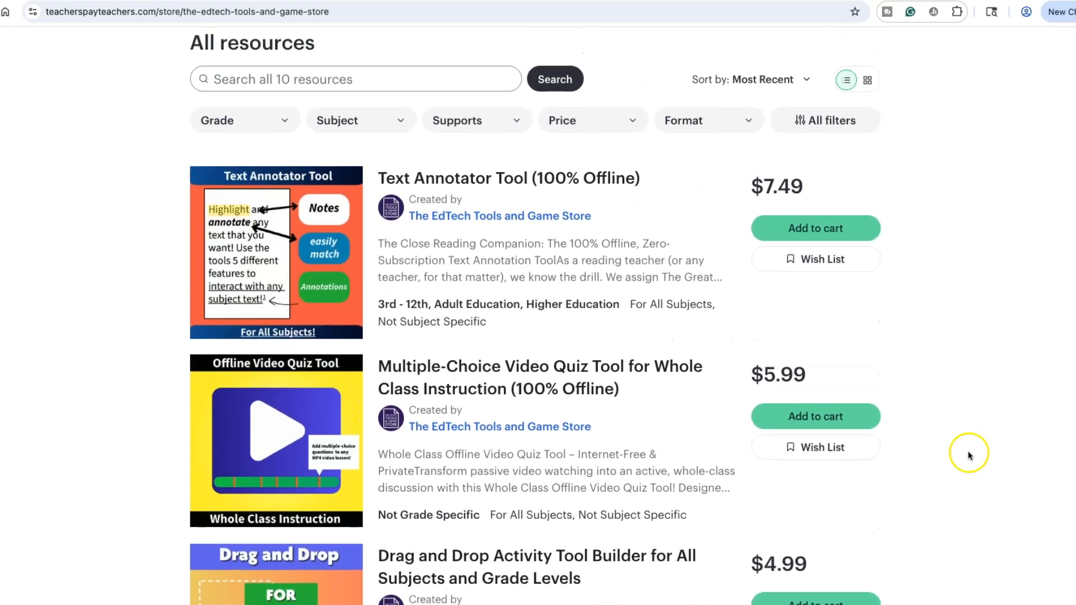